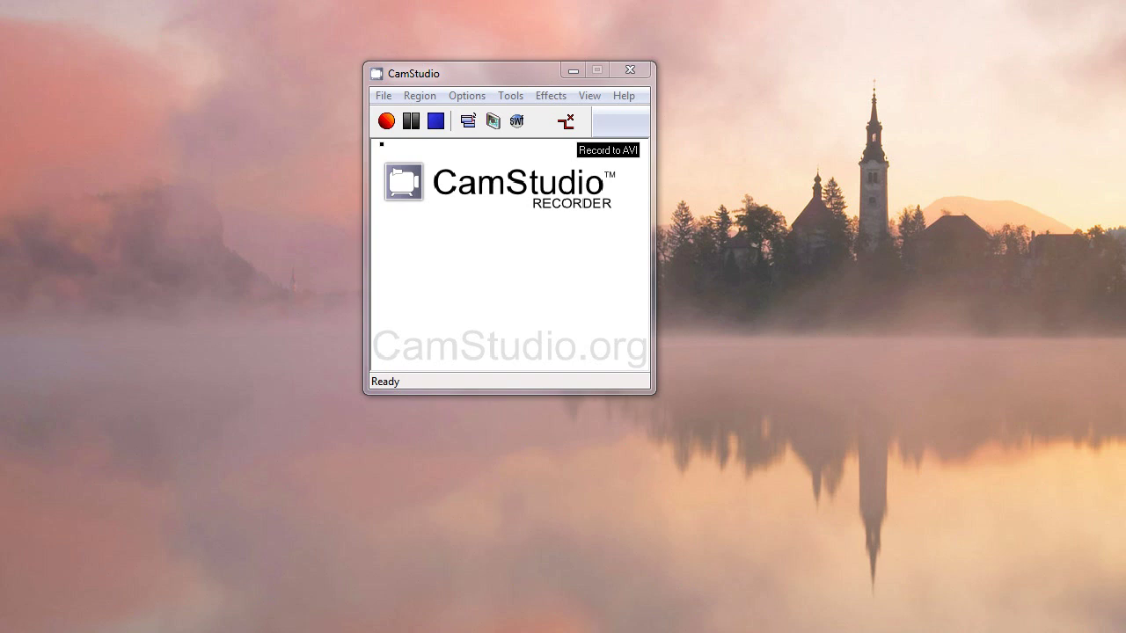
- View the program's version and credits information, and close it
click(613, 96)
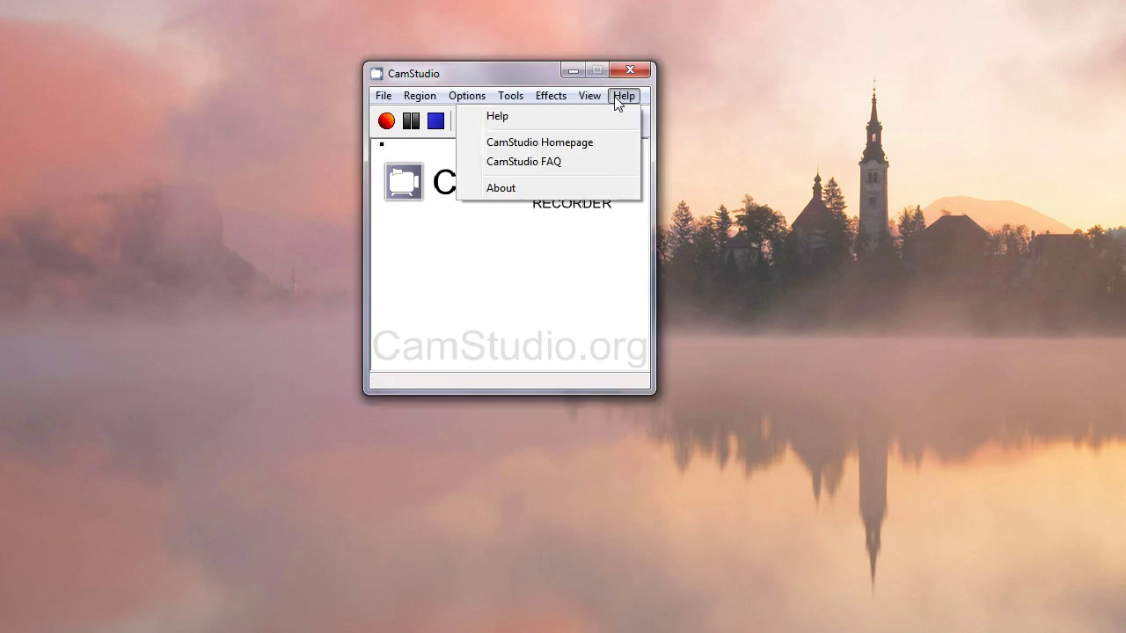
mouse_move(589, 95)
click(618, 188)
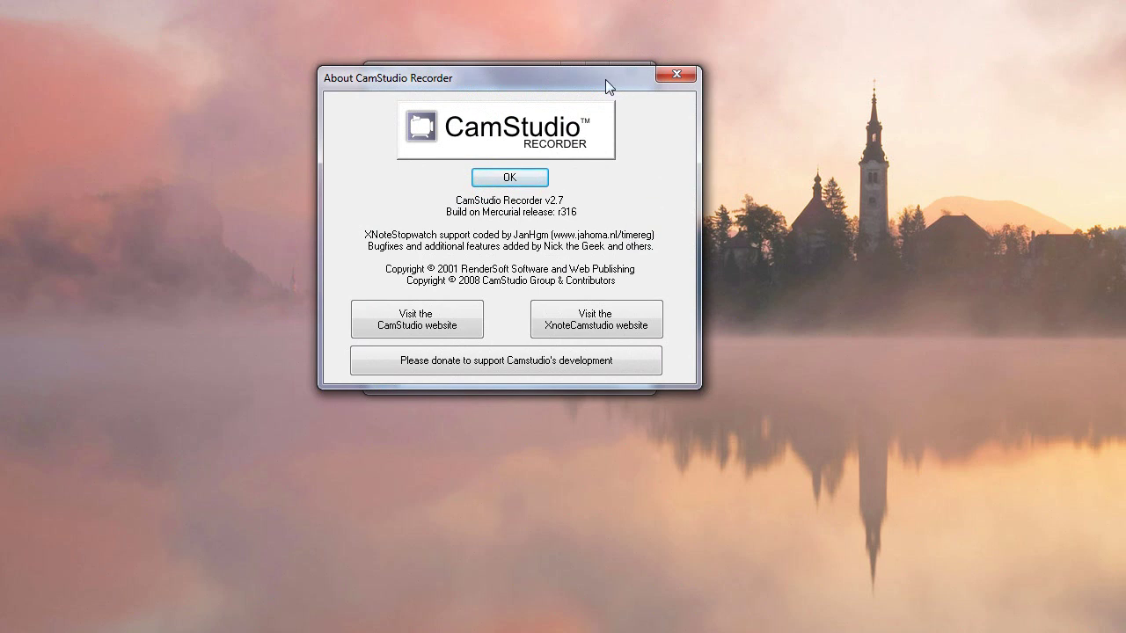
click(684, 74)
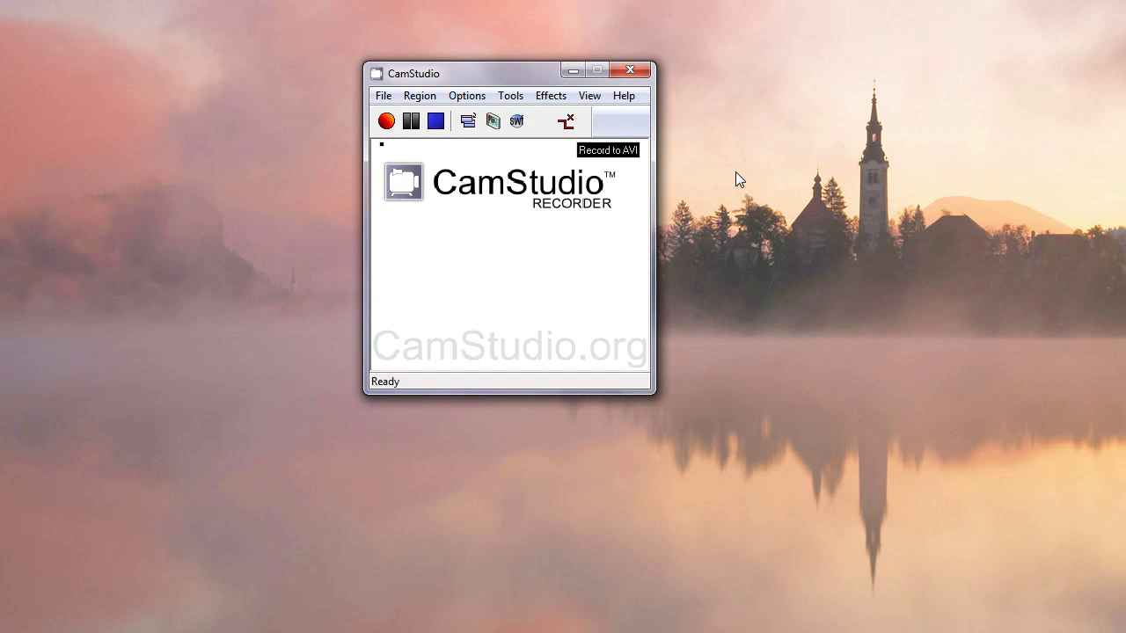
- Look over the capture region choices and the fixed region settings without changing them
click(422, 95)
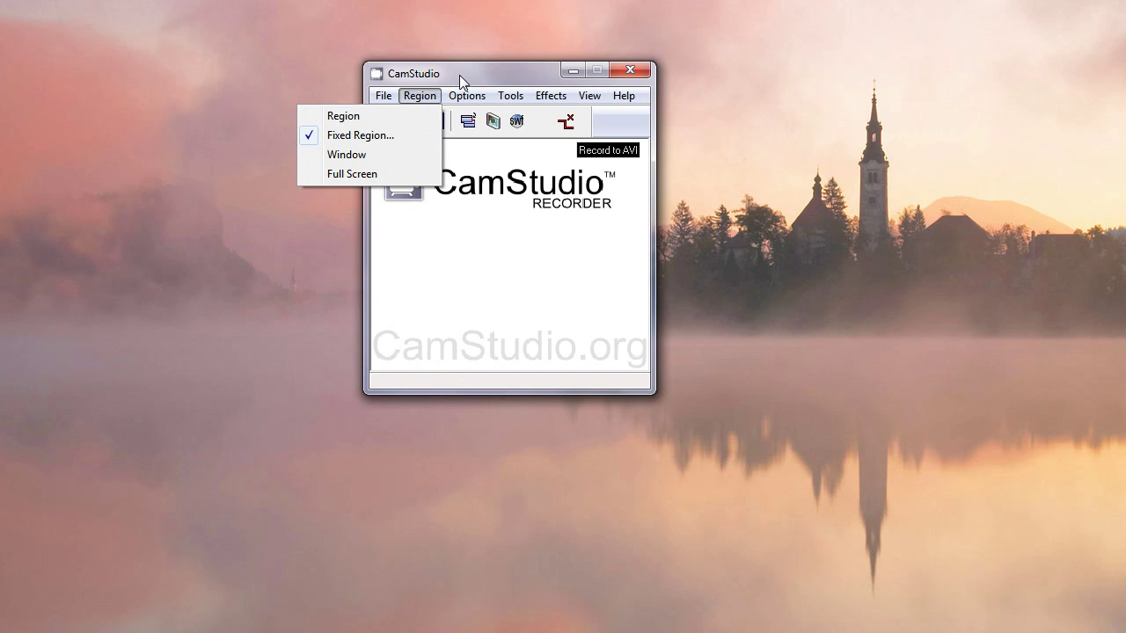
click(395, 137)
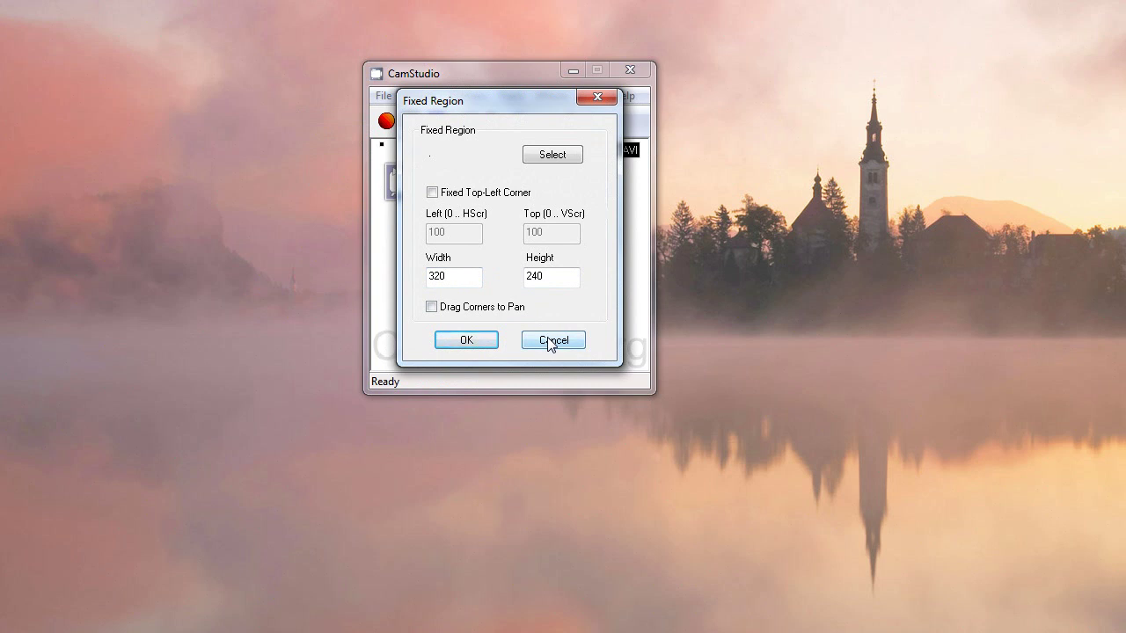
click(548, 342)
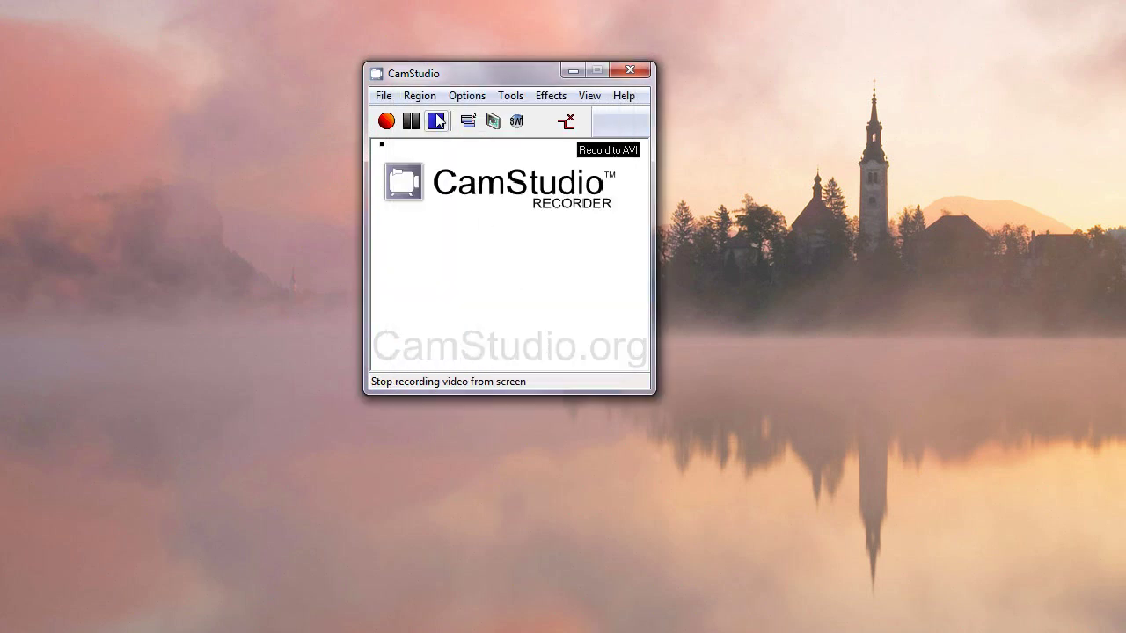
click(419, 95)
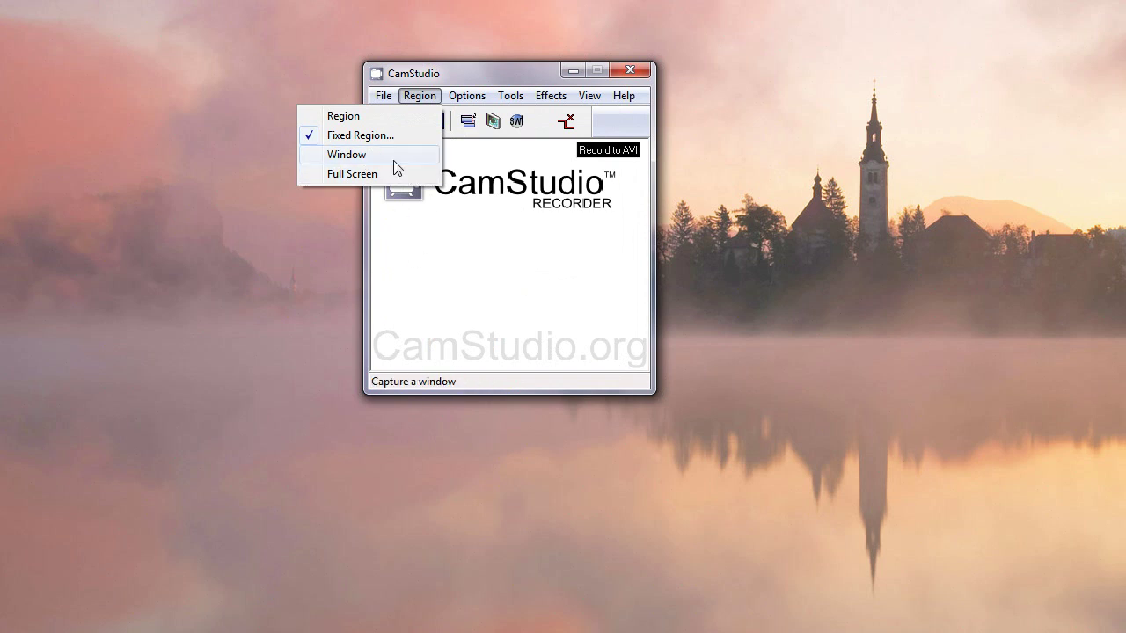
click(407, 240)
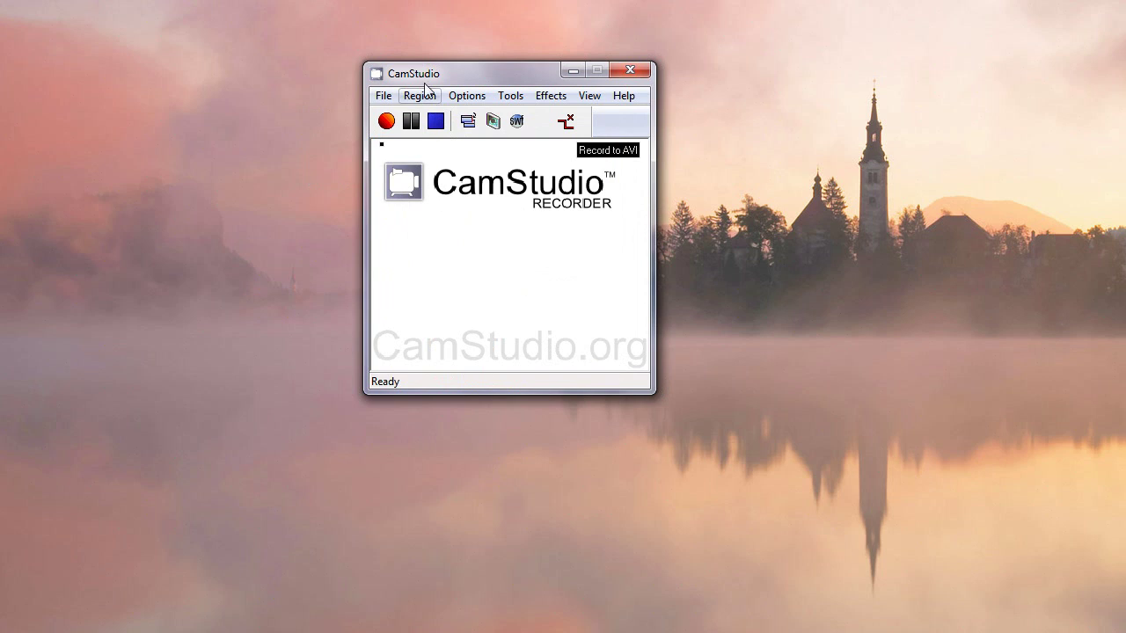
- Try different maximum framerates in the video options, ending at 25 frames/second, and discard the changes
click(466, 98)
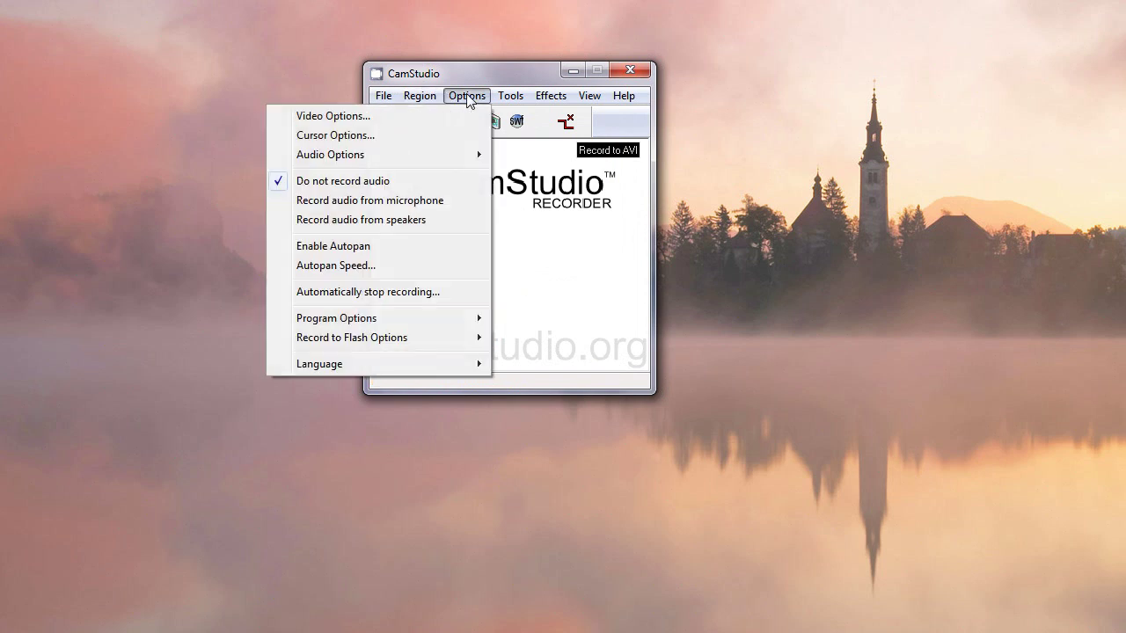
click(374, 118)
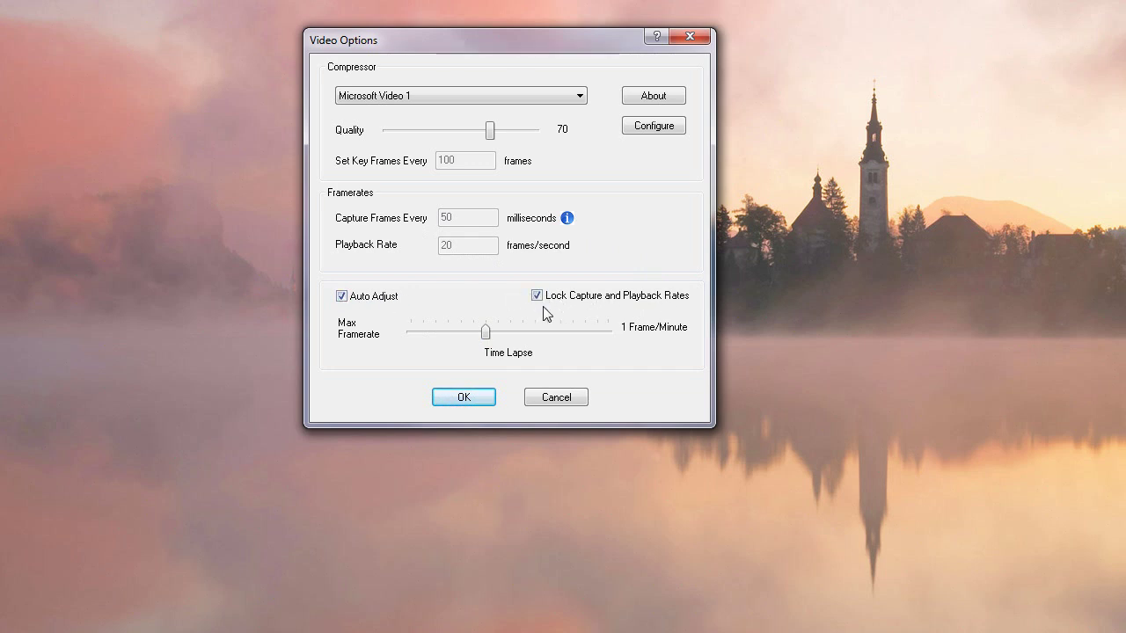
drag(486, 331, 589, 327)
drag(590, 336, 538, 349)
drag(538, 336, 524, 334)
drag(525, 337, 501, 338)
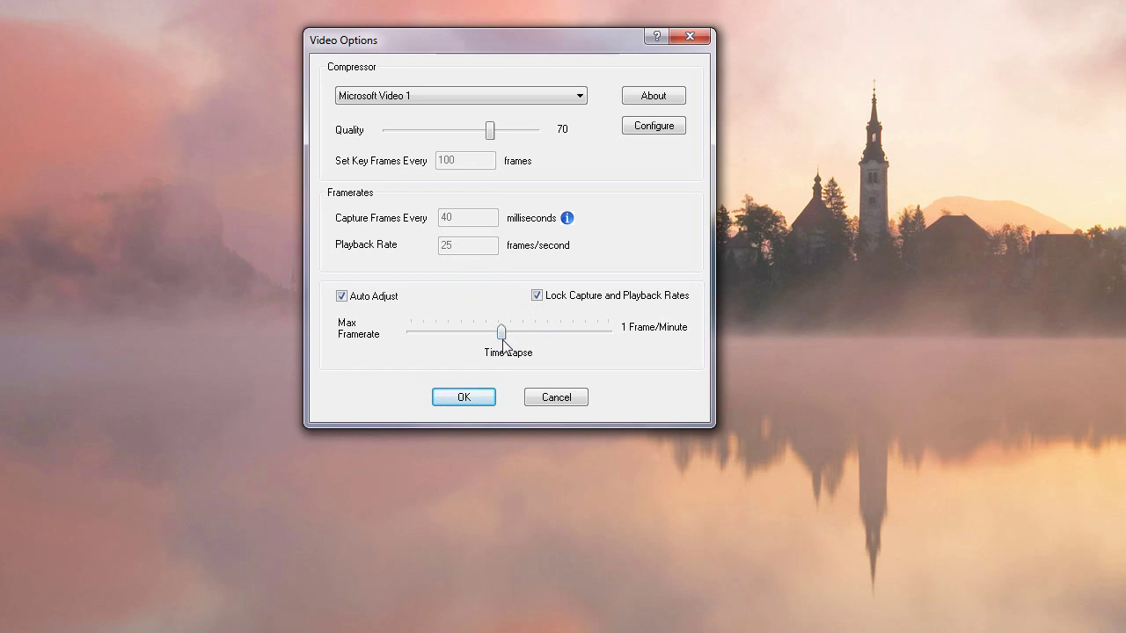
click(546, 396)
- In the video options, raise the playback rate to 50 frames/second and choose Xvid MPEG-4 Codec as compressor
click(467, 96)
click(427, 117)
drag(487, 331, 528, 331)
click(581, 96)
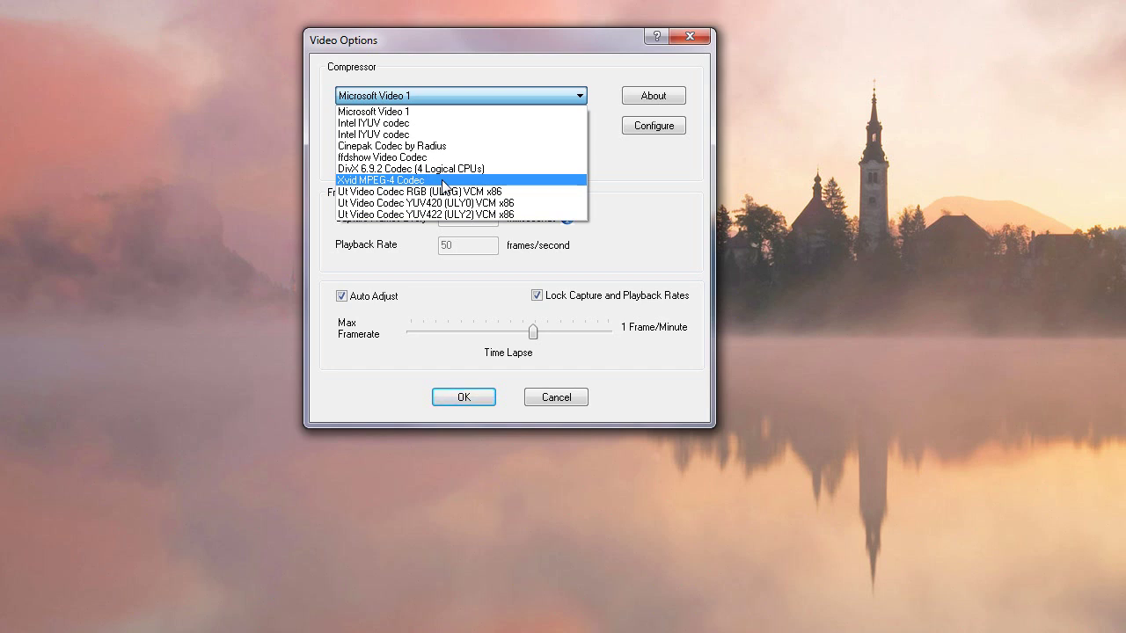
click(444, 187)
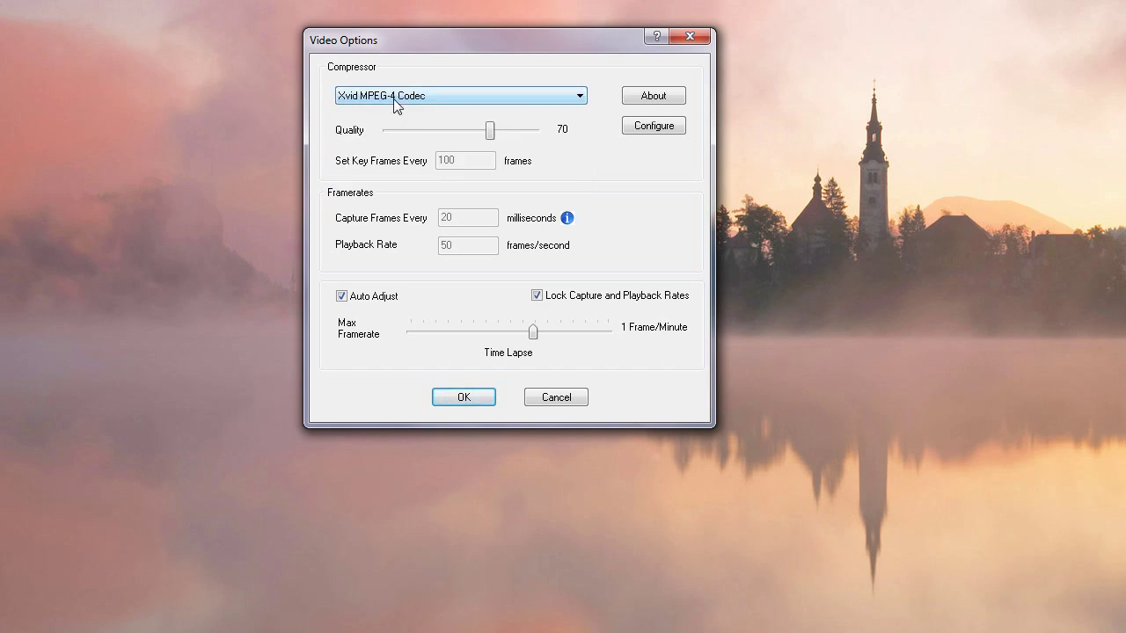
- Look through the Xvid codec's available profiles and keep Xvid HD 720 selected
click(641, 130)
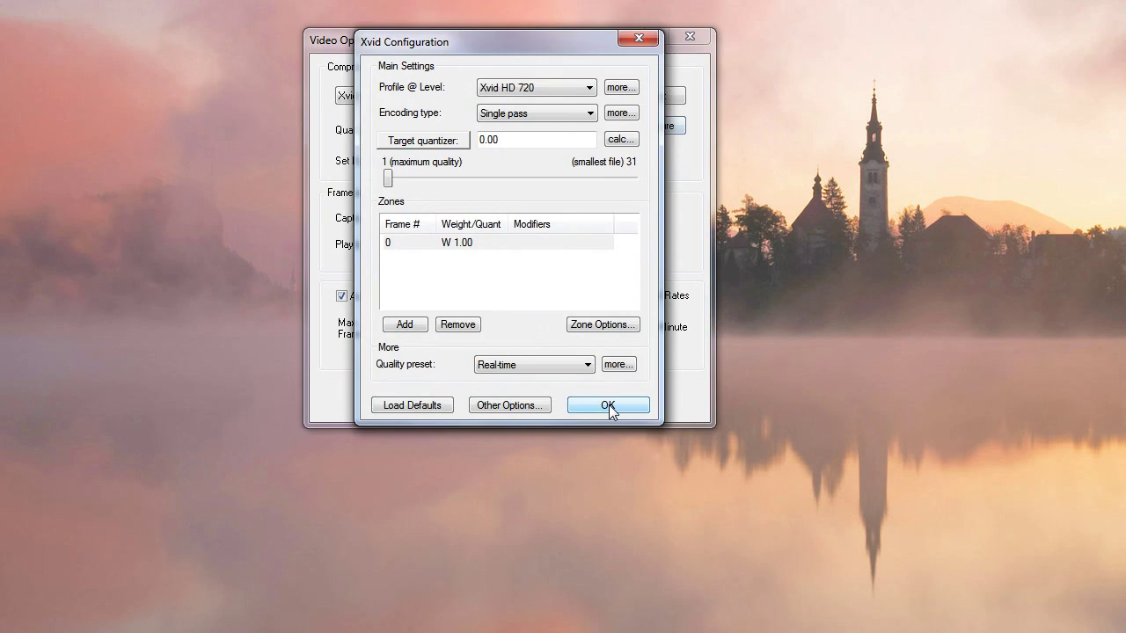
click(551, 88)
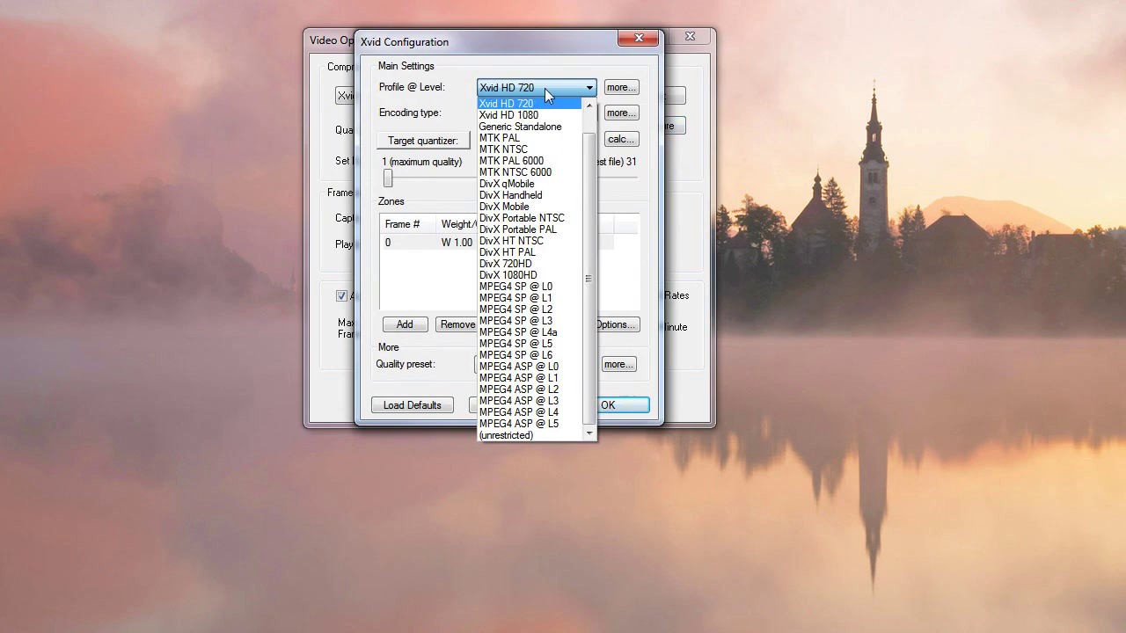
scroll(554, 121, up, 1)
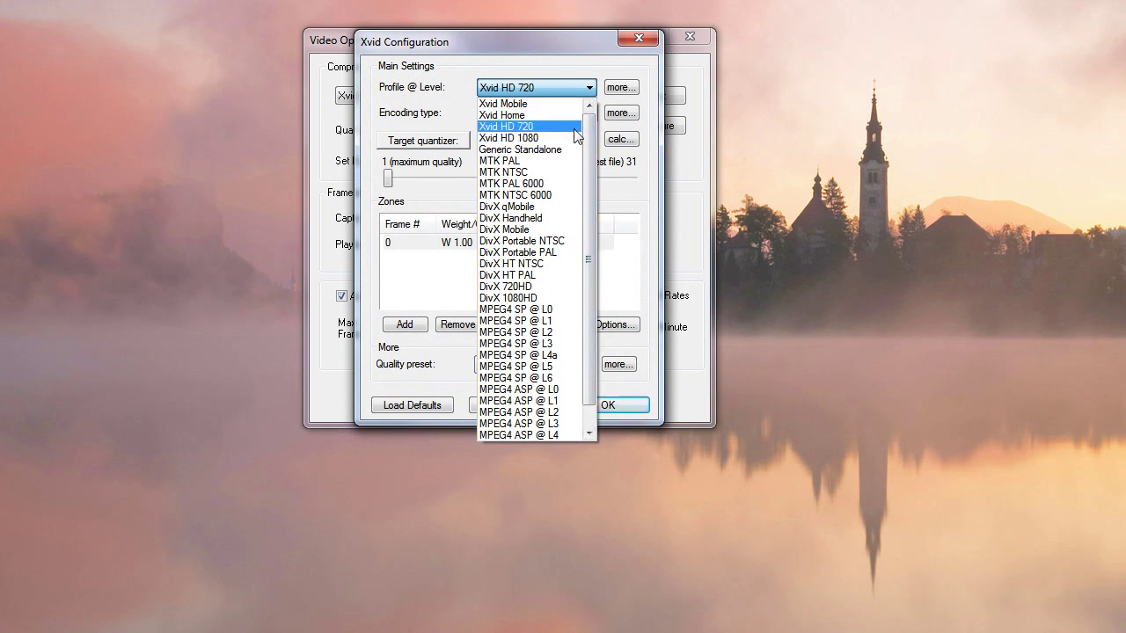
click(566, 127)
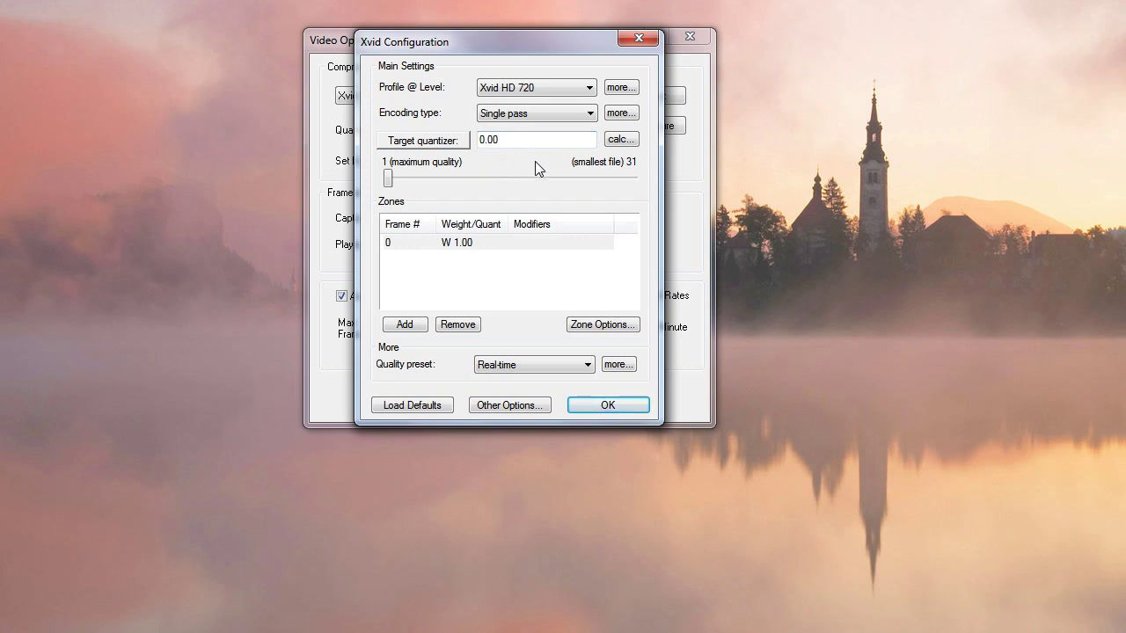
- Toggle B-VOPs on and off in the Xvid profile's detailed settings and discard the changes
click(620, 88)
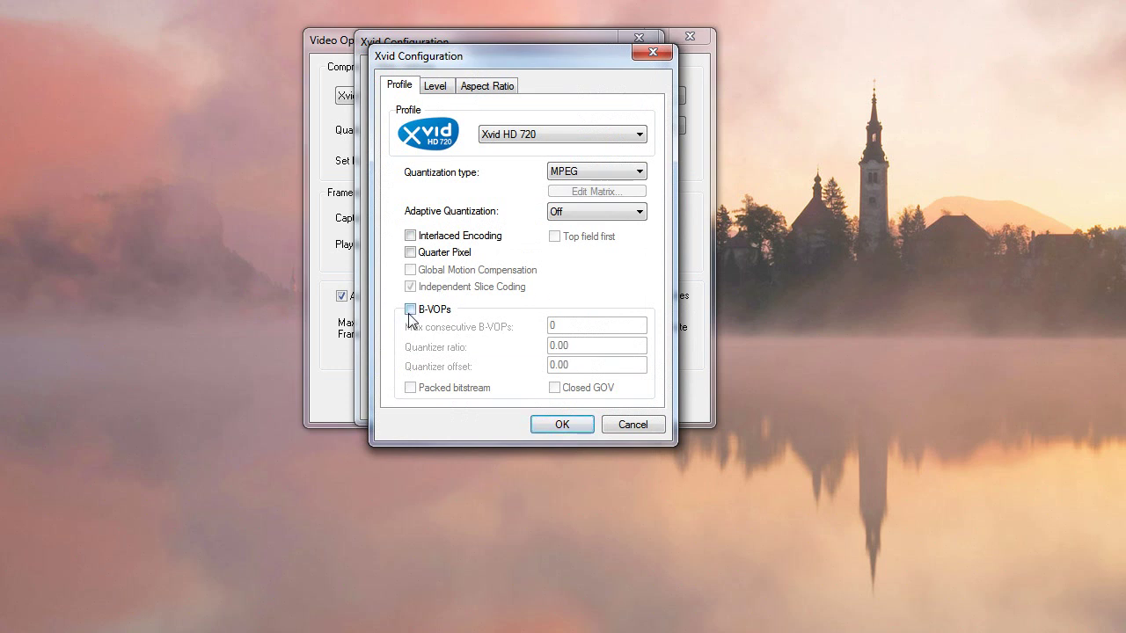
click(411, 311)
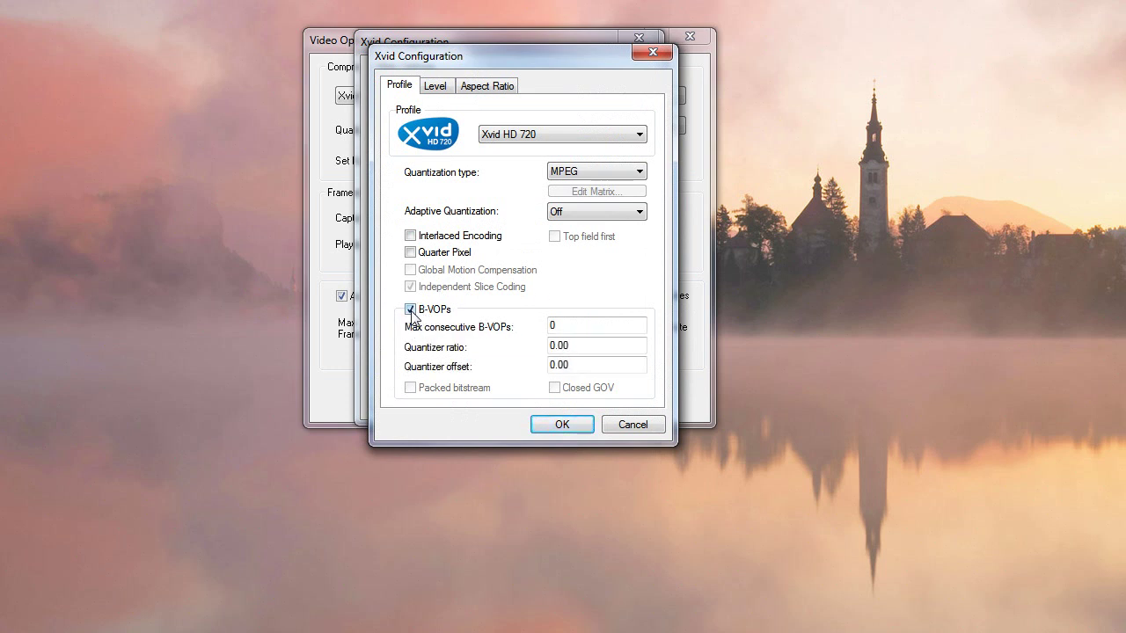
click(410, 311)
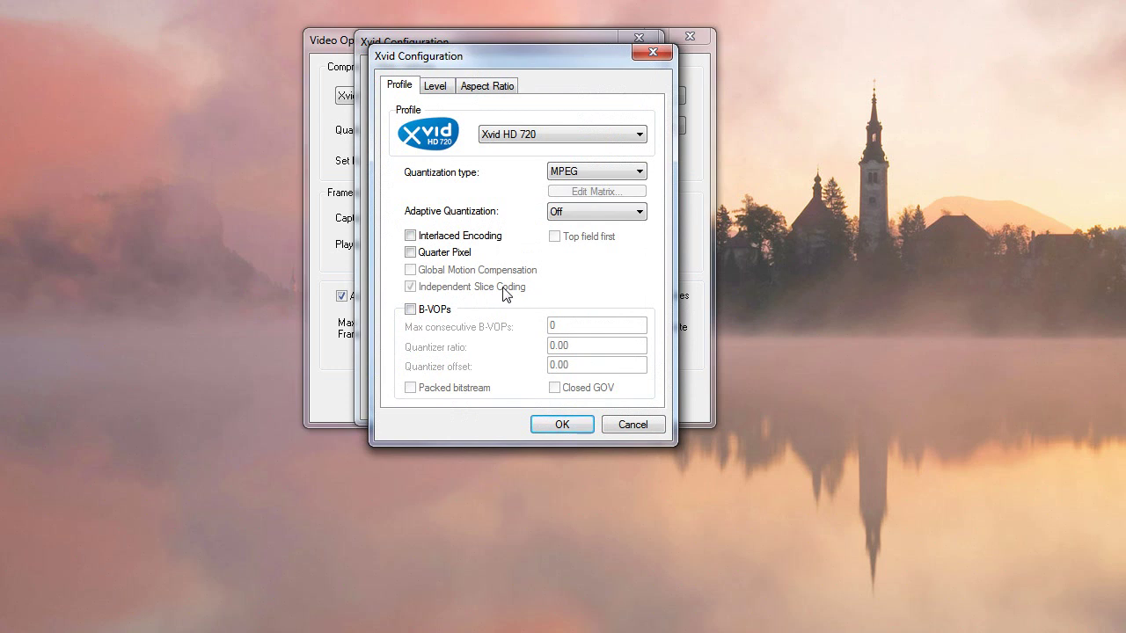
click(618, 424)
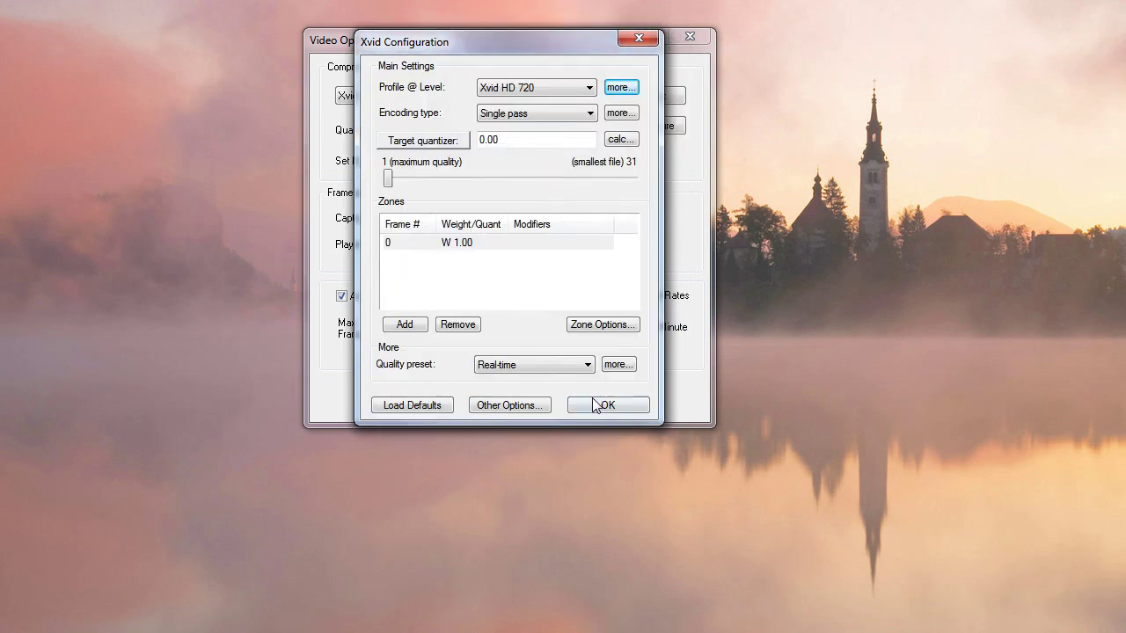
- Check the Xvid encoder's display encoding status option, accept the codec configuration and cancel the video options
click(510, 405)
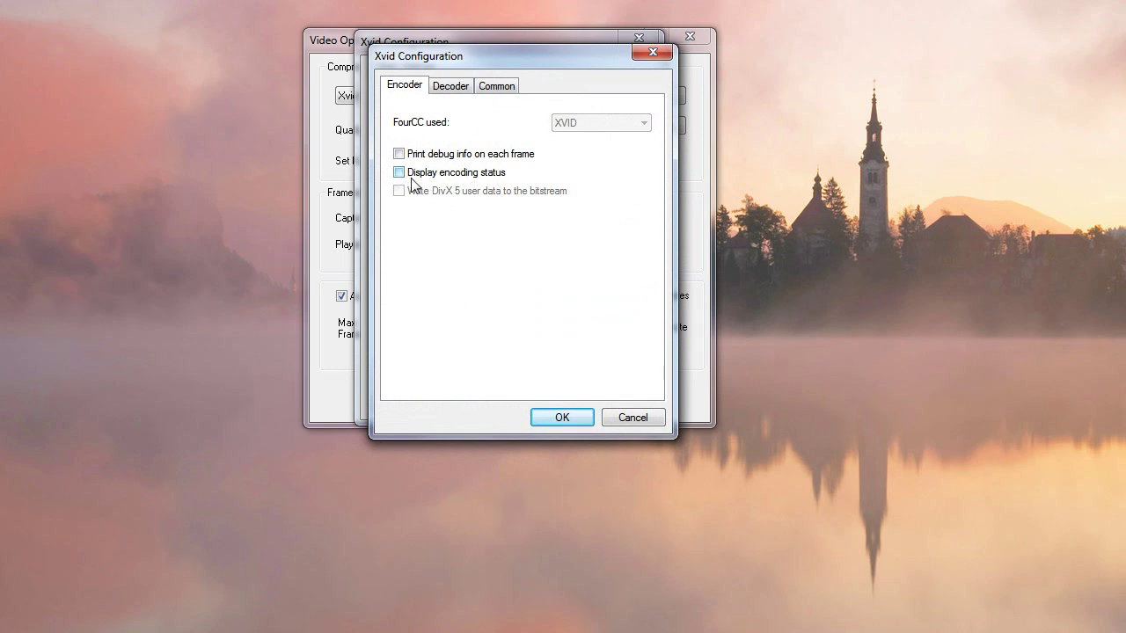
click(556, 418)
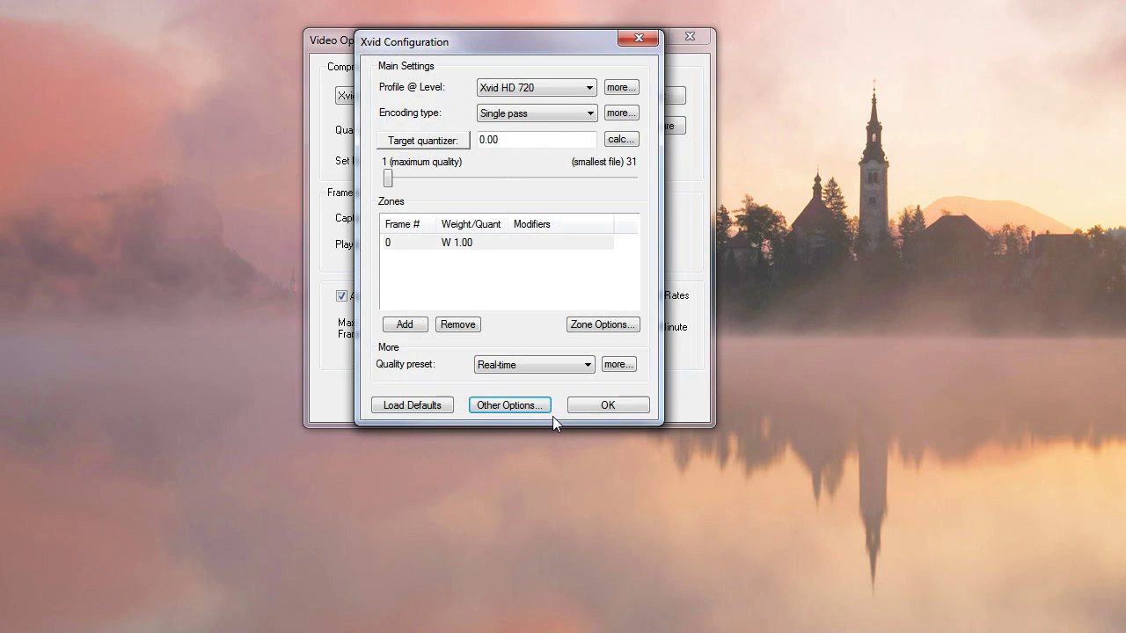
click(601, 410)
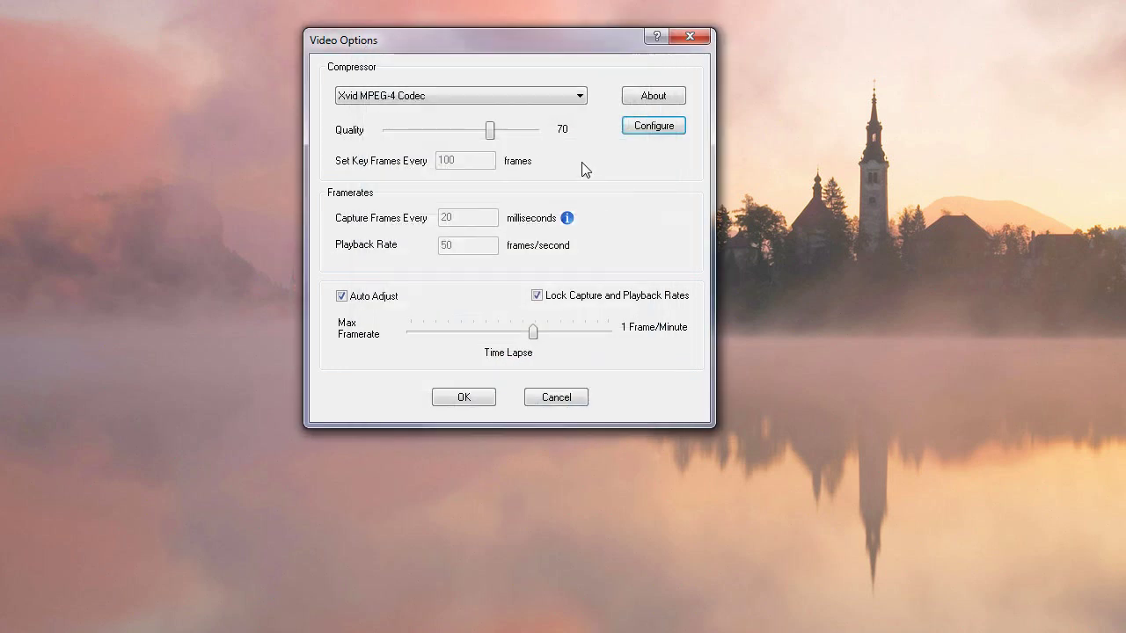
click(546, 396)
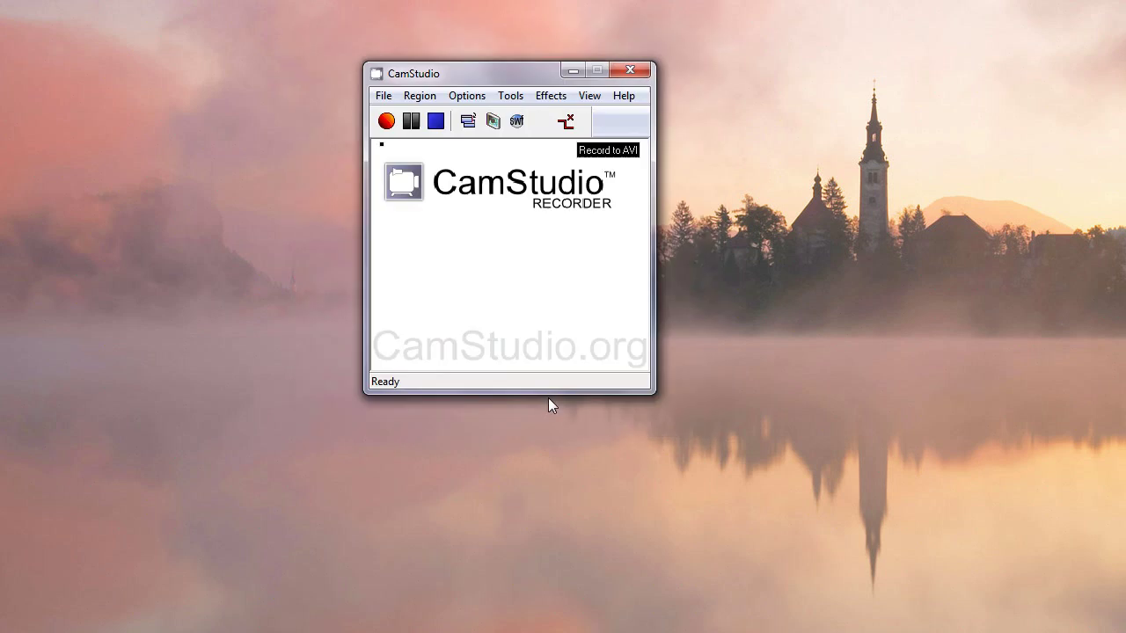
- Enable audio recording from the microphone and set its audio capture device to Stereo Mix (Realtek)
click(459, 96)
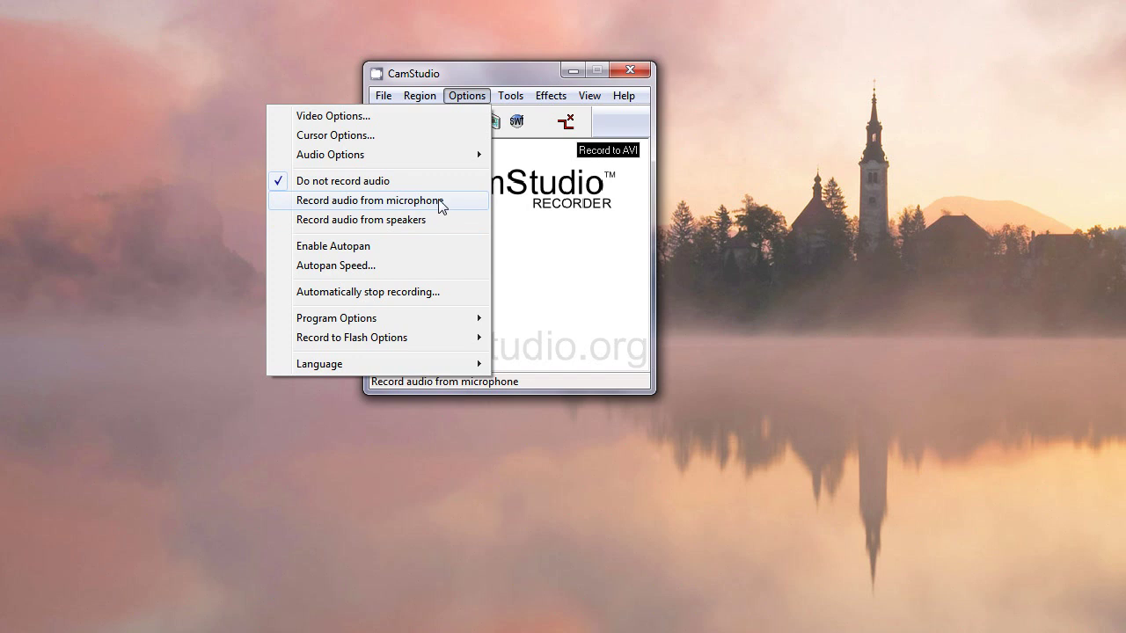
click(441, 204)
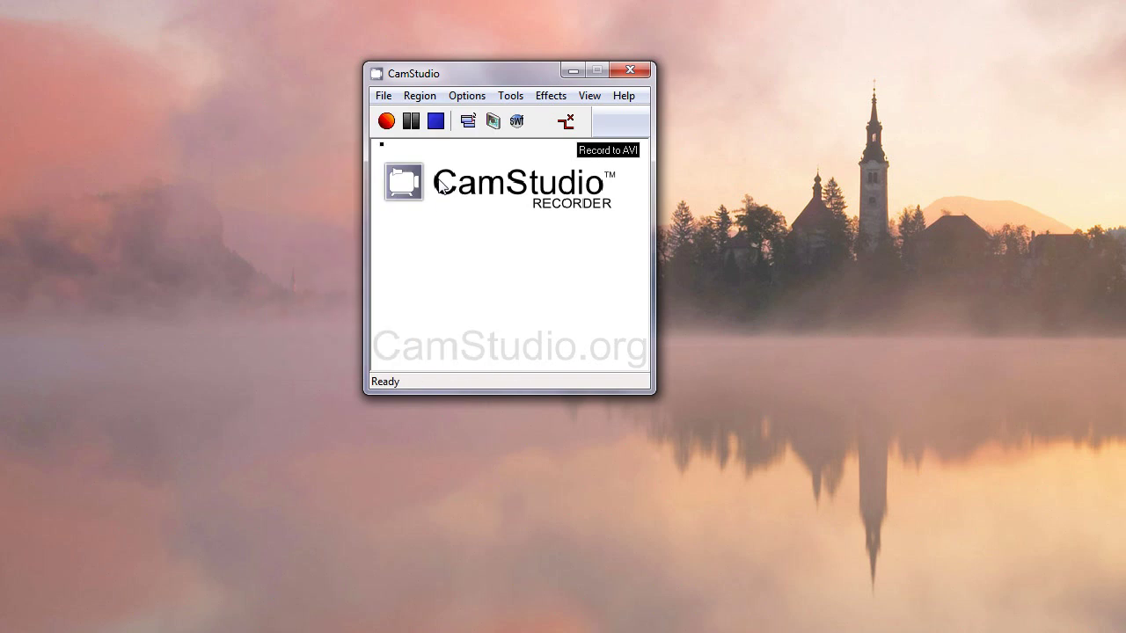
click(462, 98)
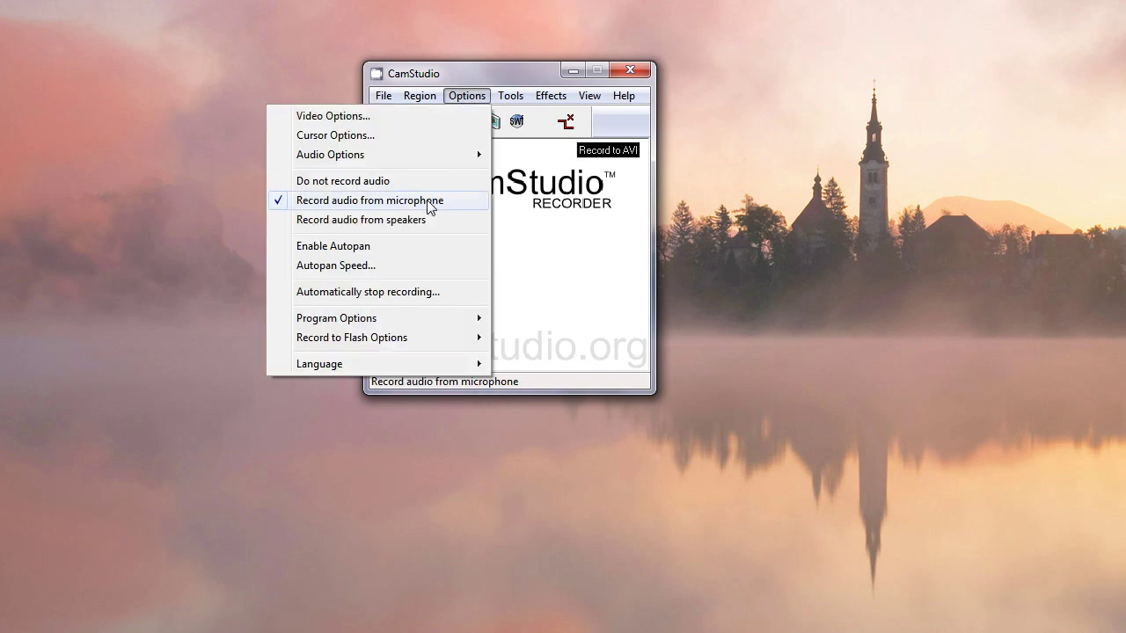
mouse_move(420, 158)
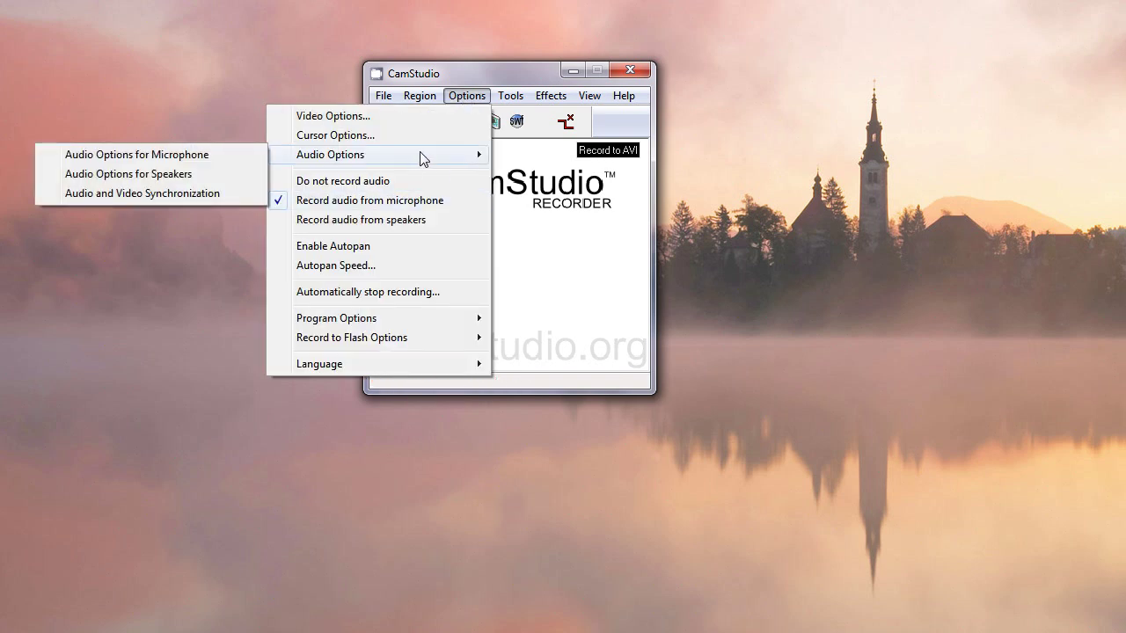
click(223, 154)
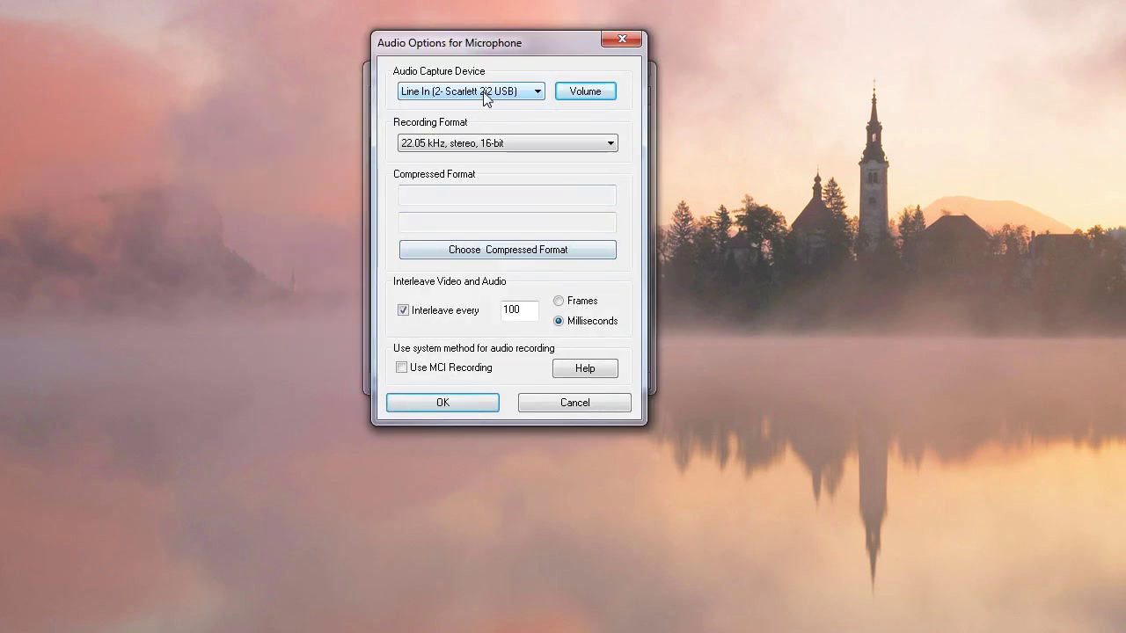
click(514, 95)
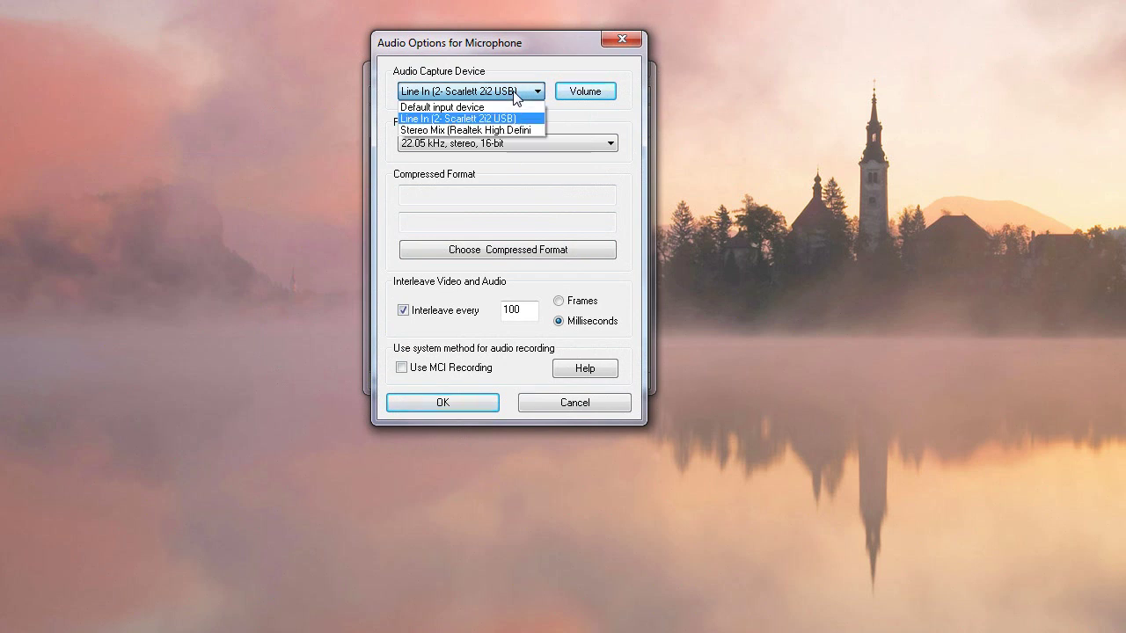
click(479, 132)
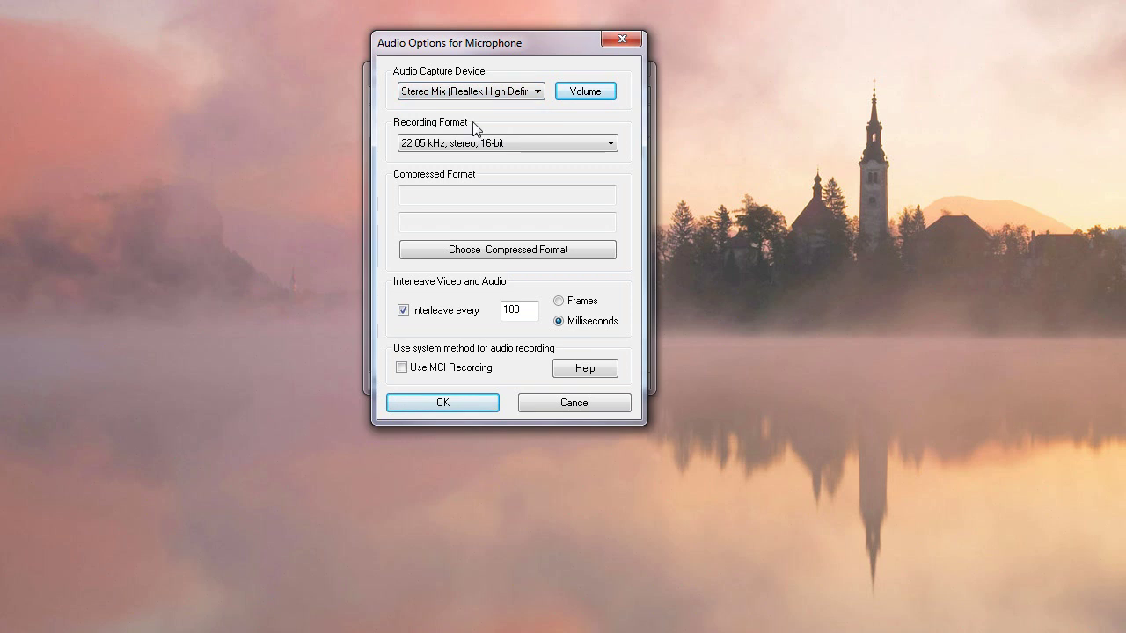
- Try the 44.1 kHz, stereo, 16-bit recording format for the microphone and cancel the audio options
click(559, 143)
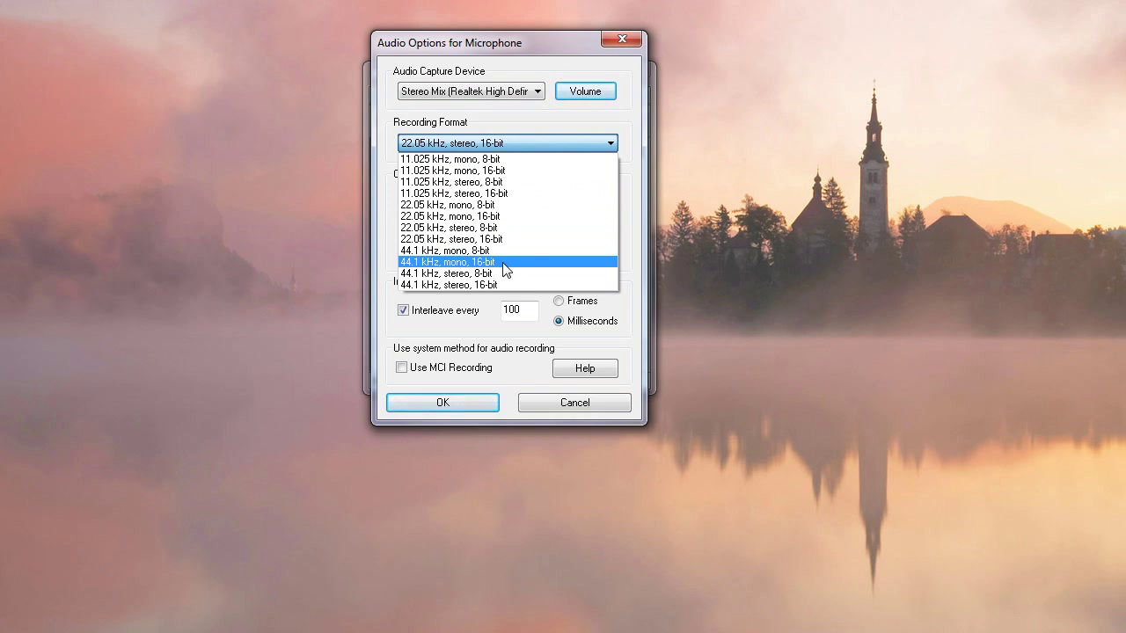
click(498, 287)
click(497, 286)
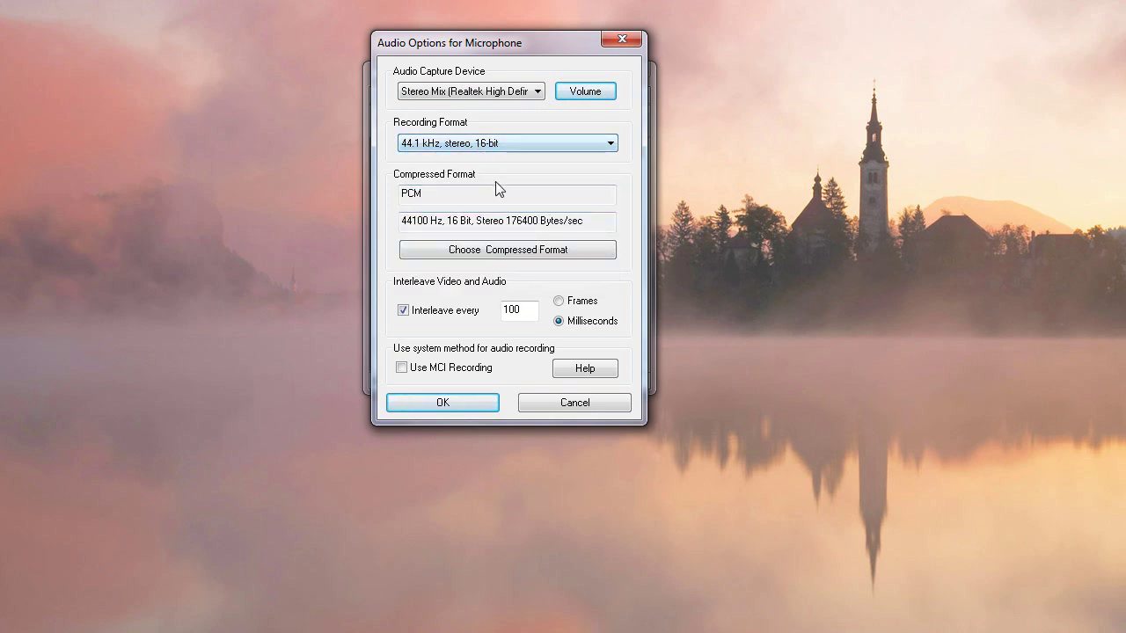
click(539, 145)
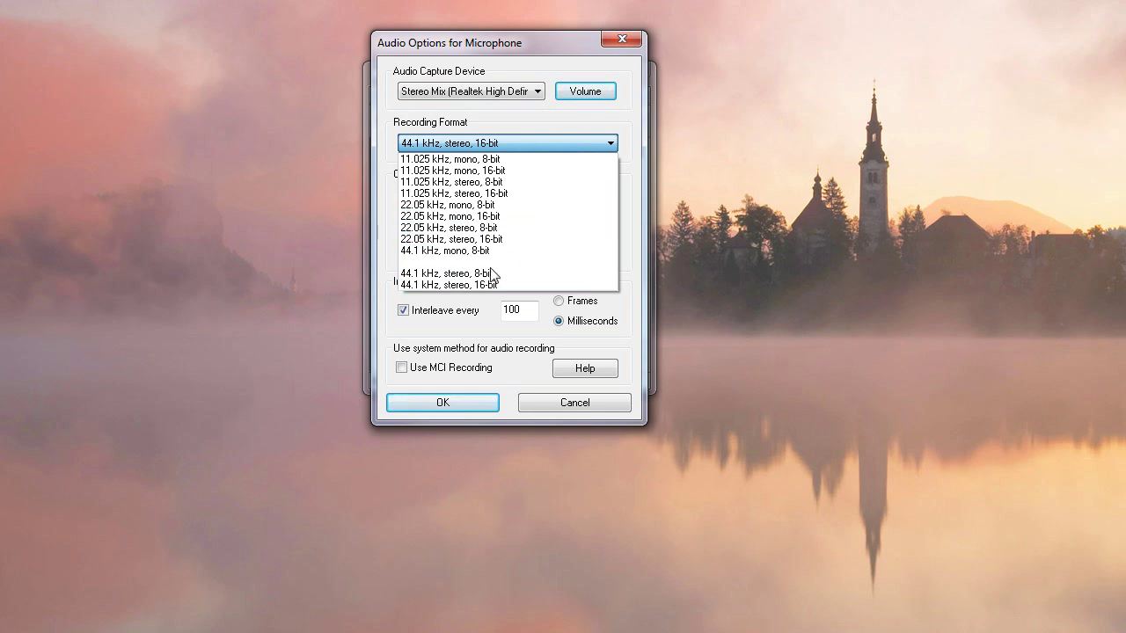
click(484, 338)
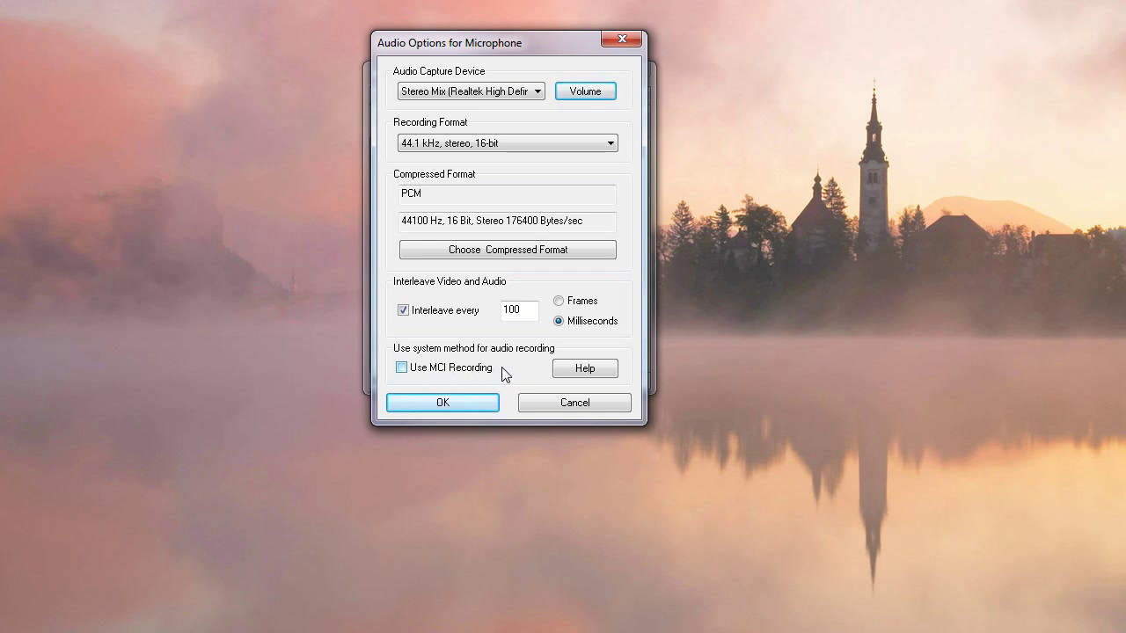
click(555, 402)
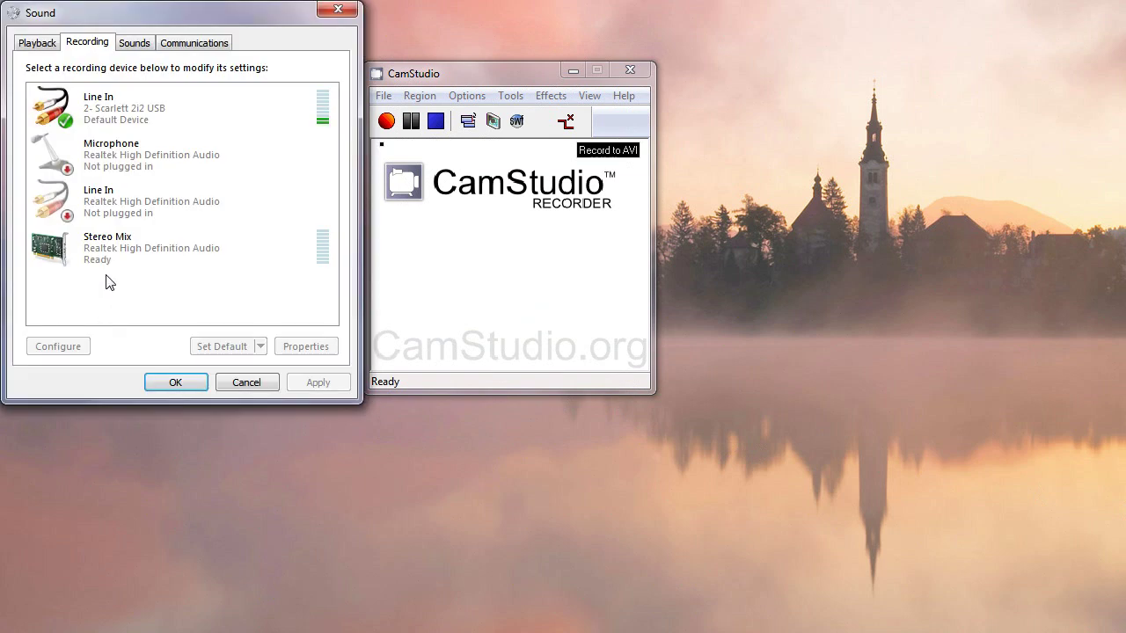
- Look through the display options of the Windows recording devices list and the available actions for Stereo Mix
drag(140, 14, 202, 64)
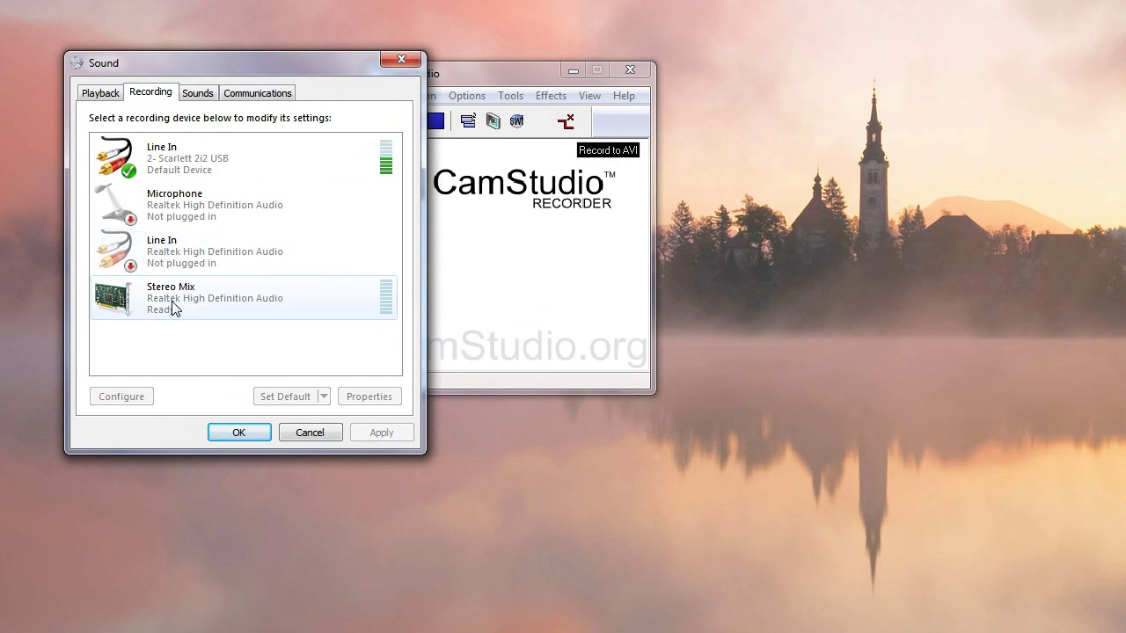
right_click(184, 335)
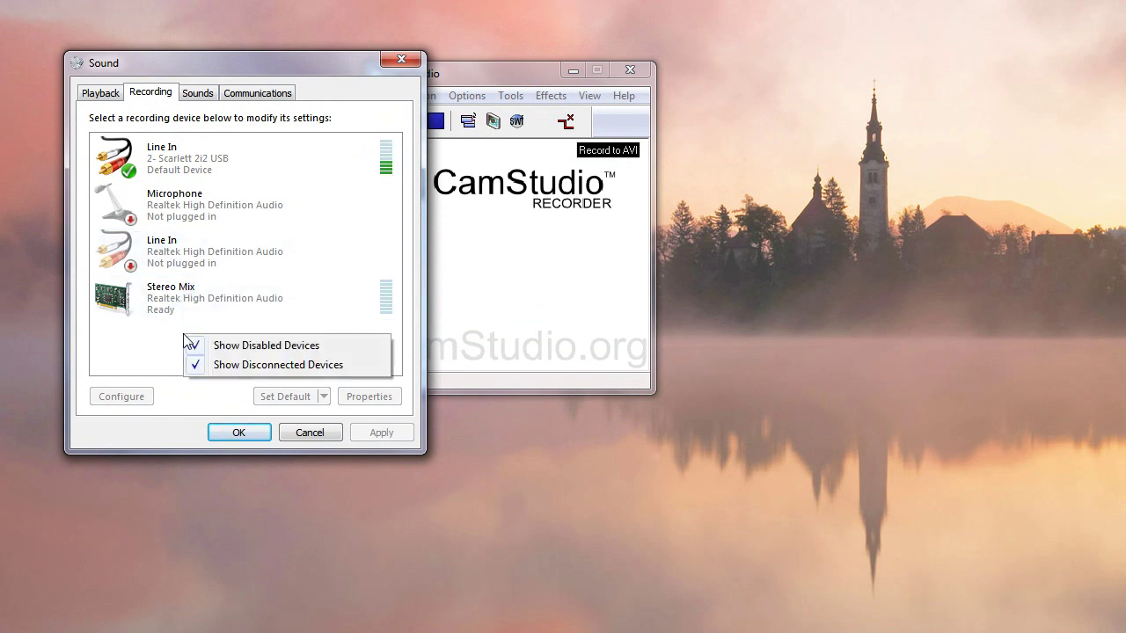
right_click(149, 345)
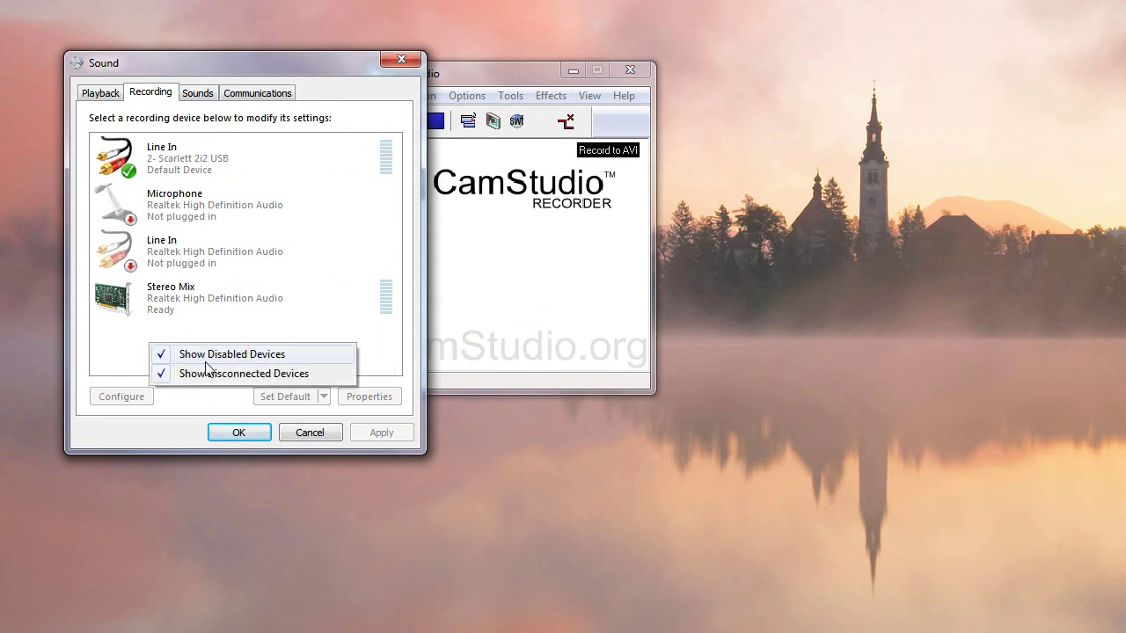
click(236, 326)
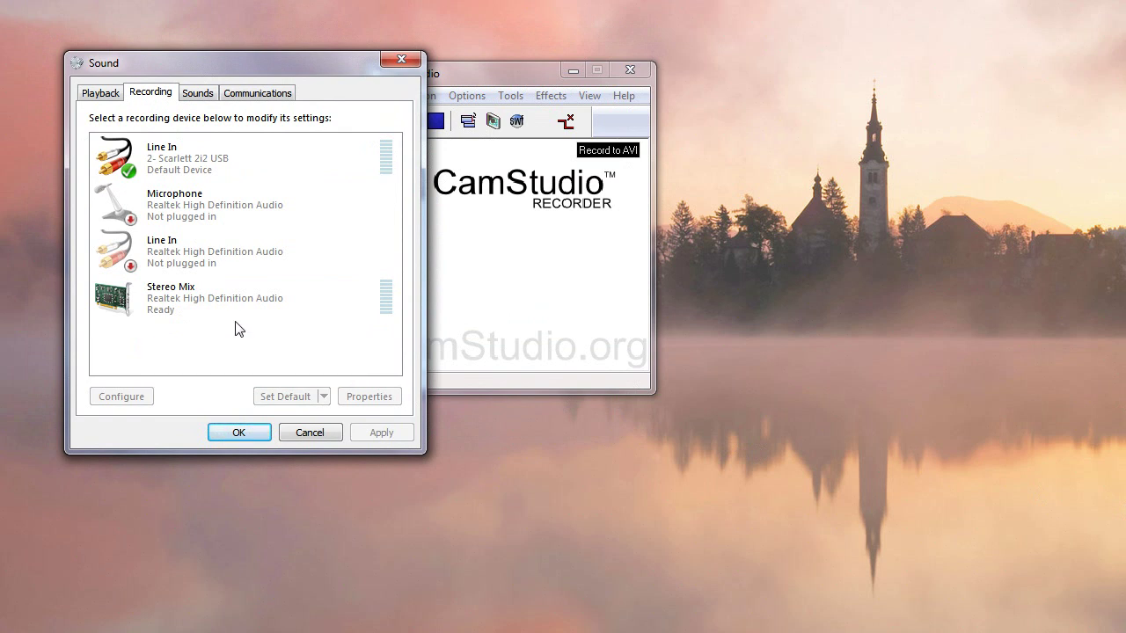
right_click(182, 296)
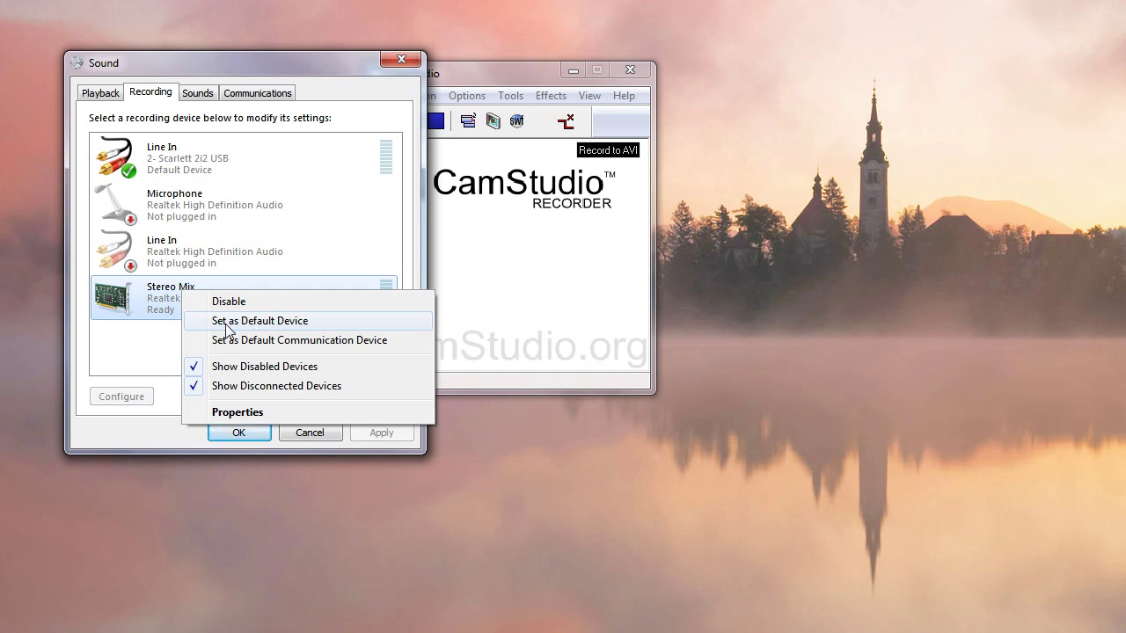
click(163, 349)
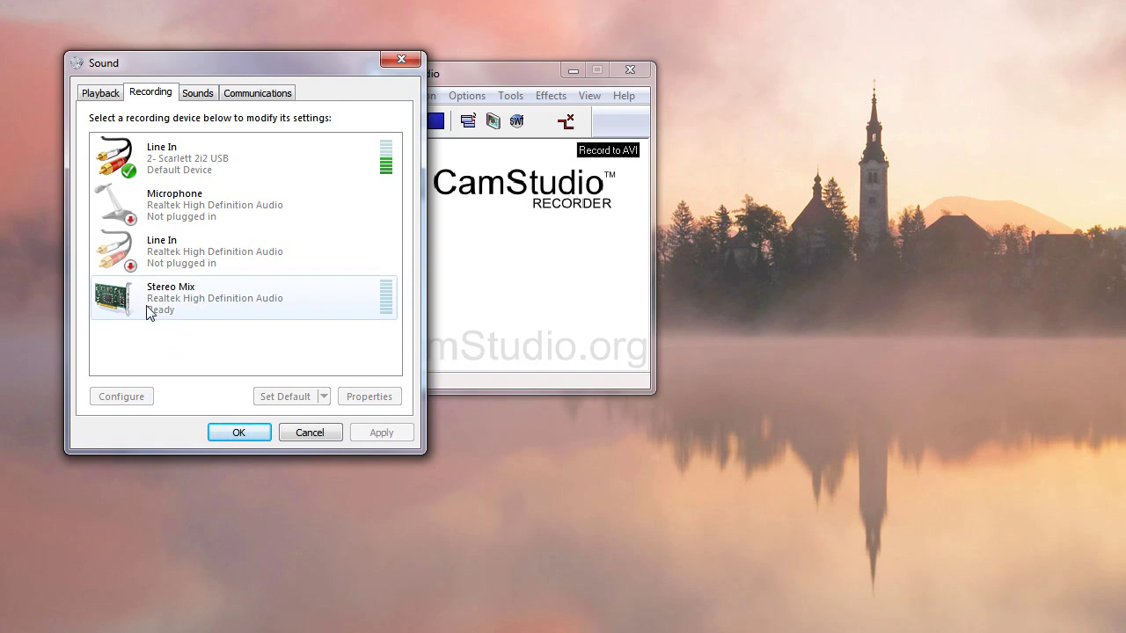
- Examine the listening and playback device choices in Stereo Mix's properties, then cancel the properties and the Sound dialog
double_click(174, 303)
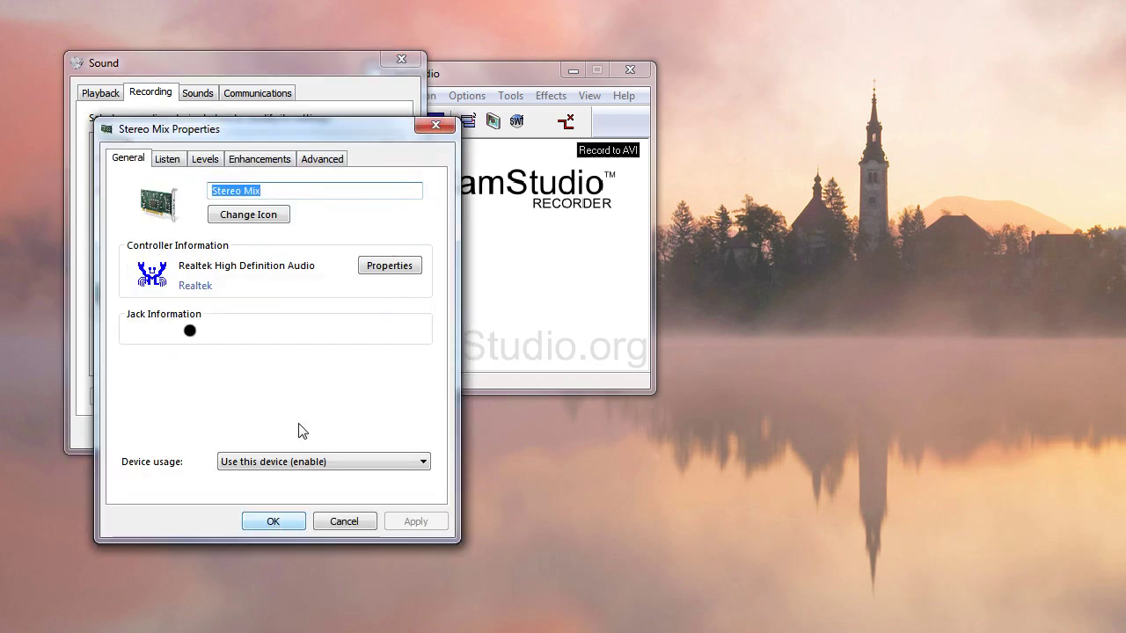
click(168, 160)
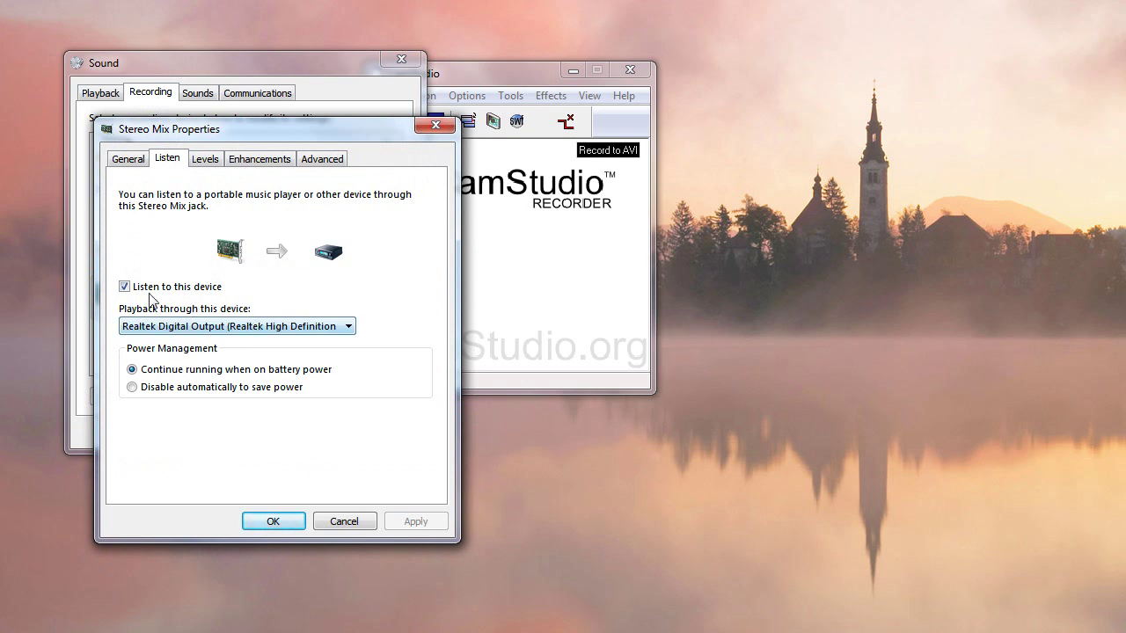
click(328, 327)
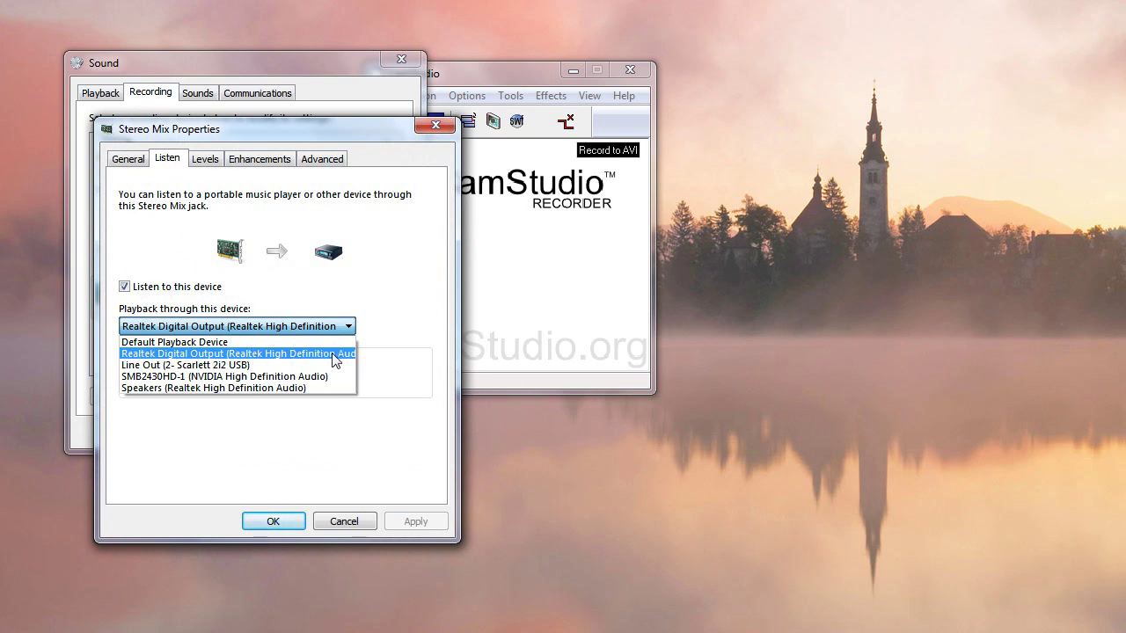
click(392, 360)
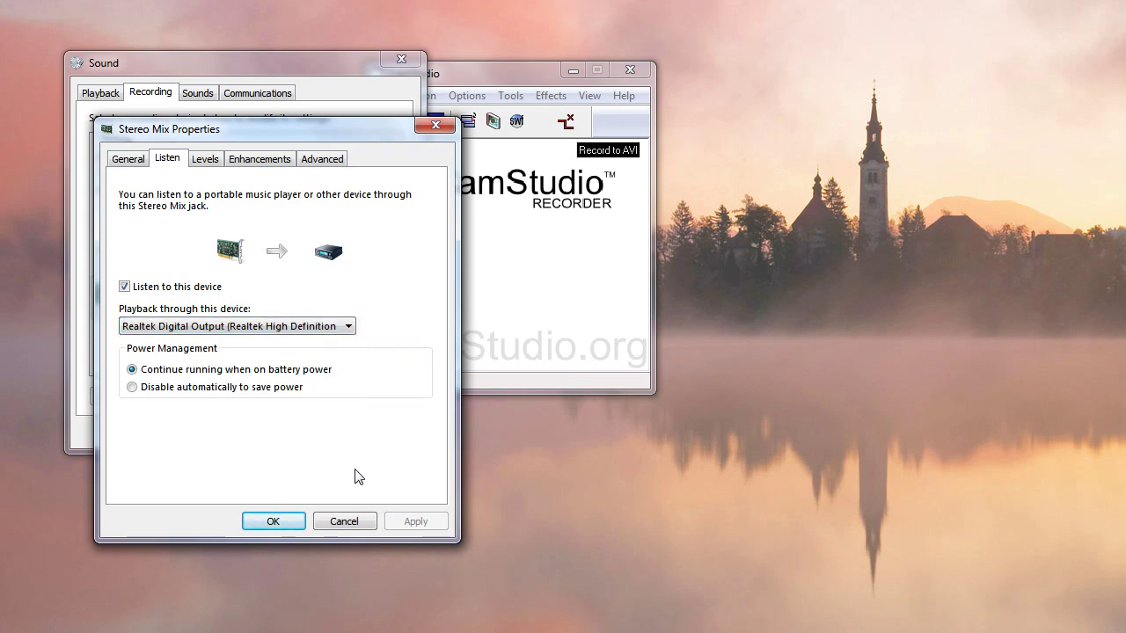
click(345, 521)
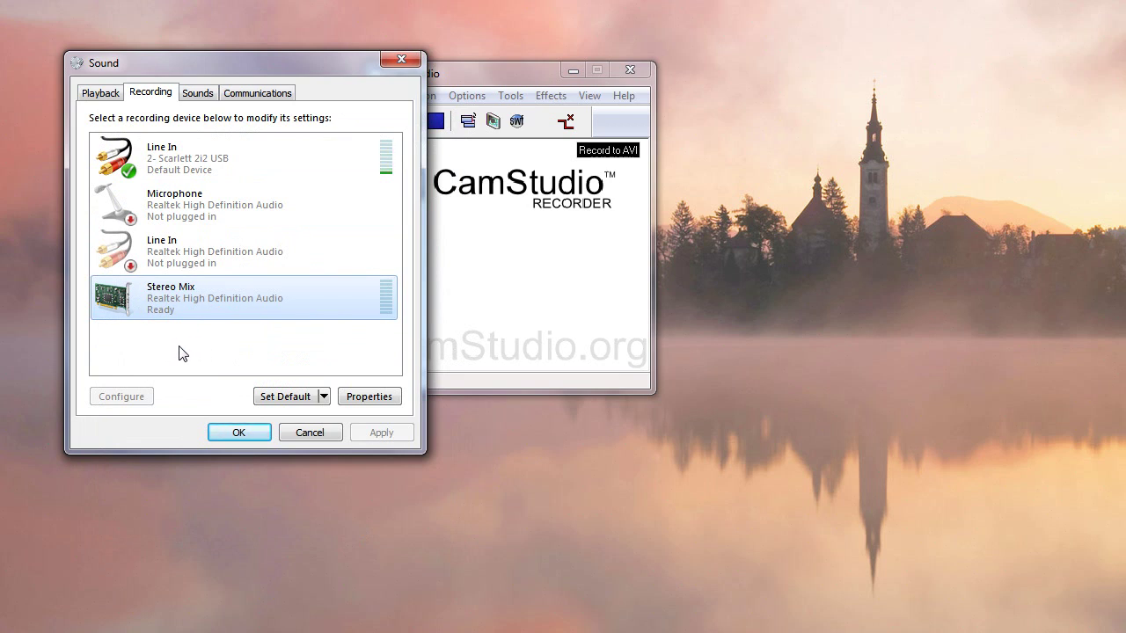
click(309, 432)
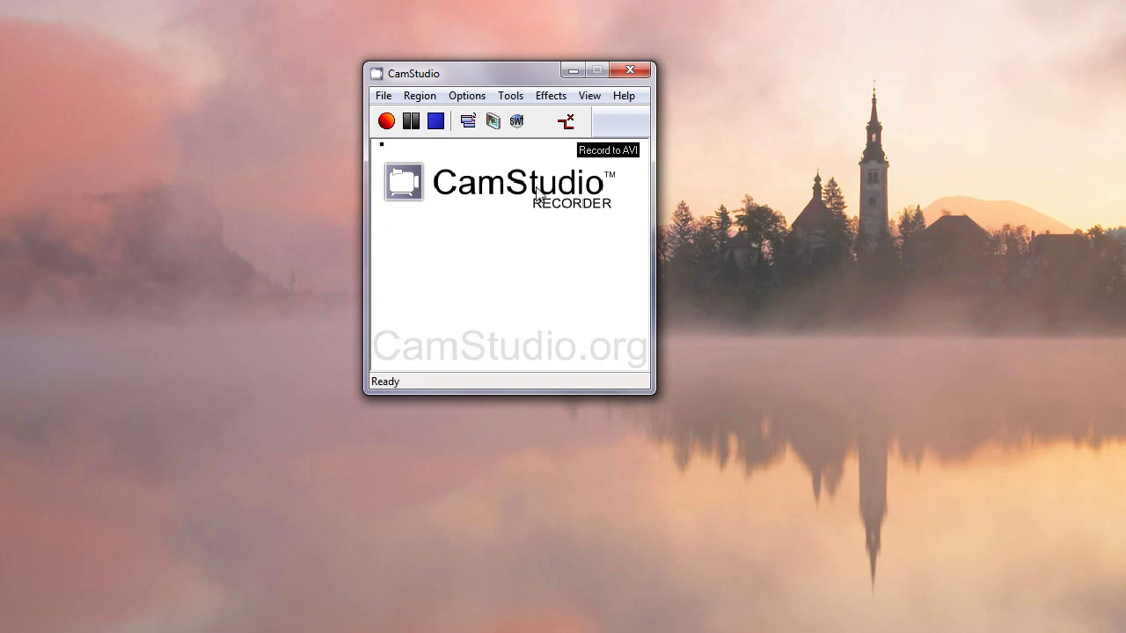
click(467, 96)
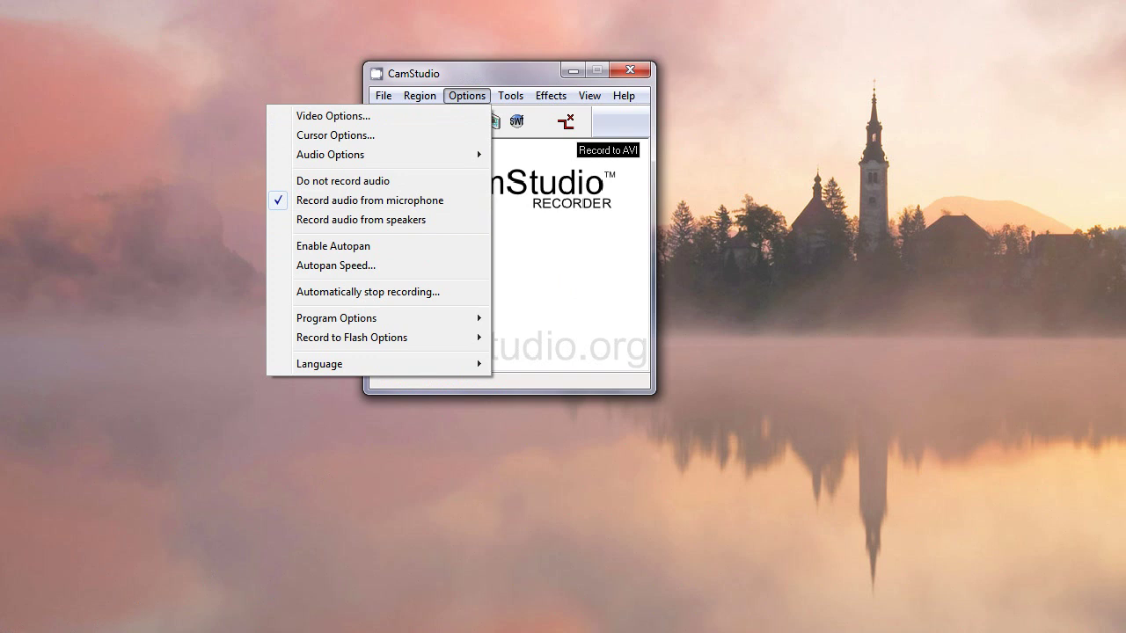
key(Escape)
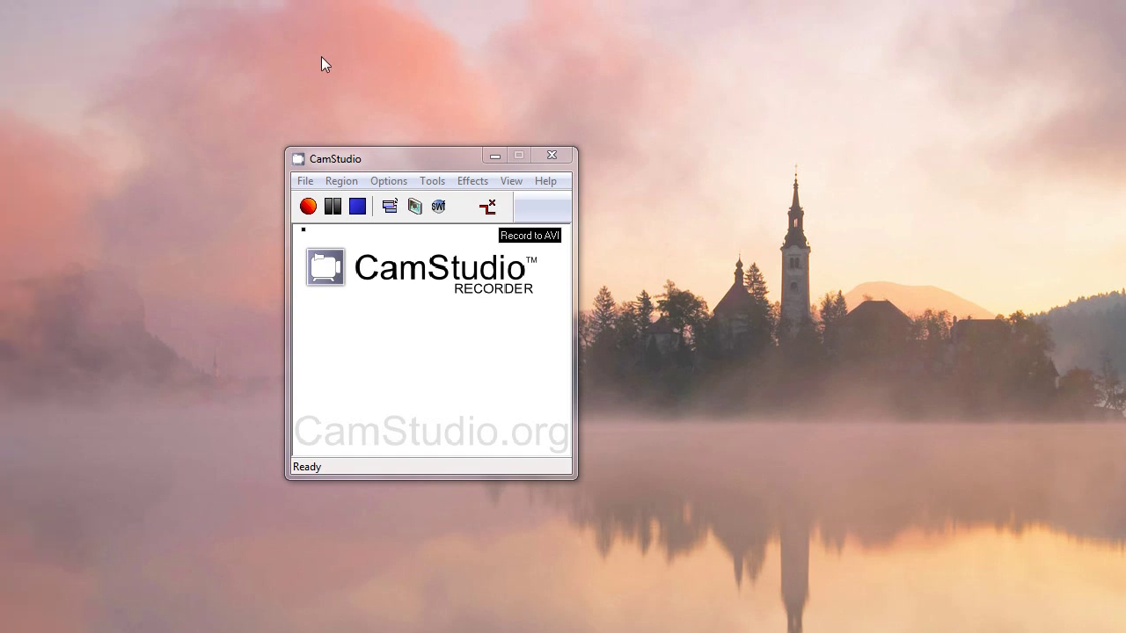
- Enable the fixed top-left corner for the fixed recording region and set its left and top positions to 200
click(340, 182)
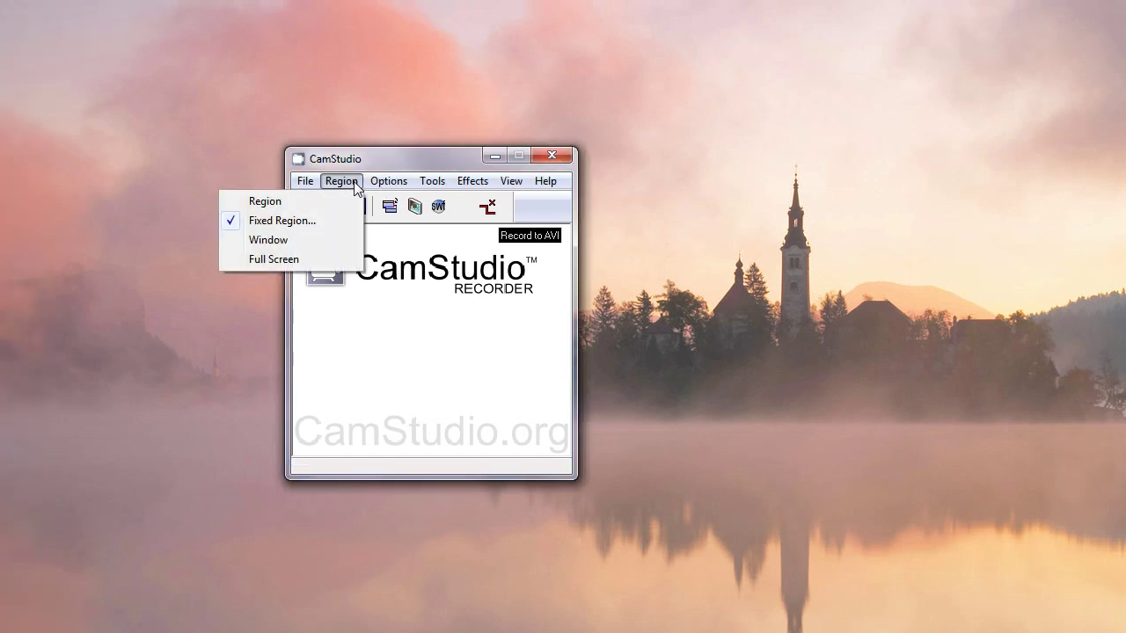
mouse_move(384, 184)
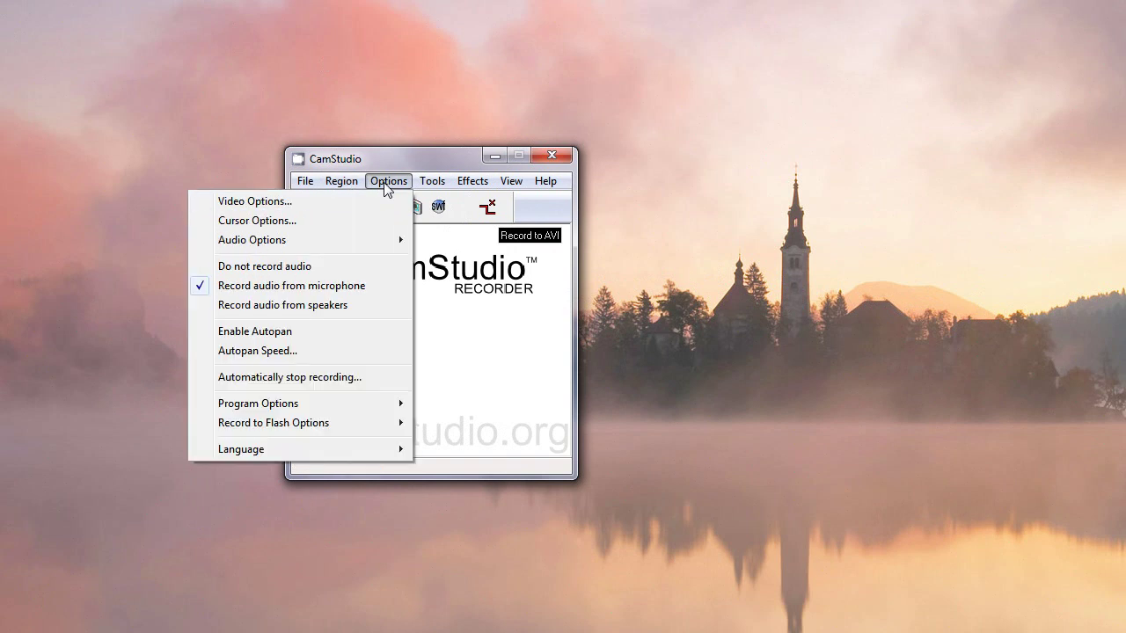
mouse_move(342, 184)
click(312, 220)
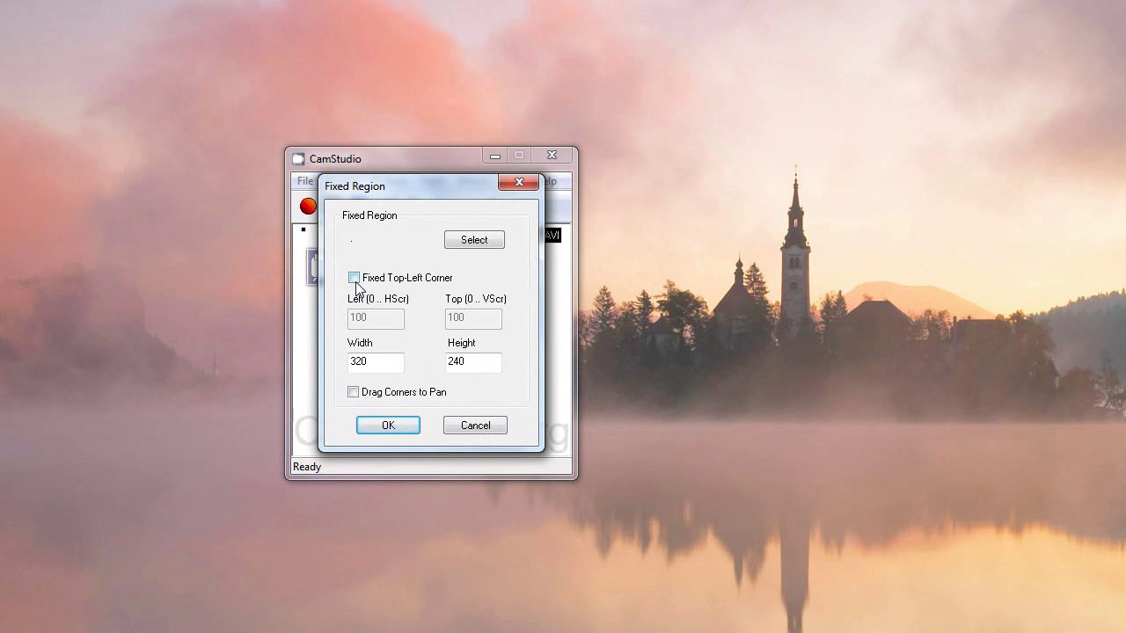
click(355, 279)
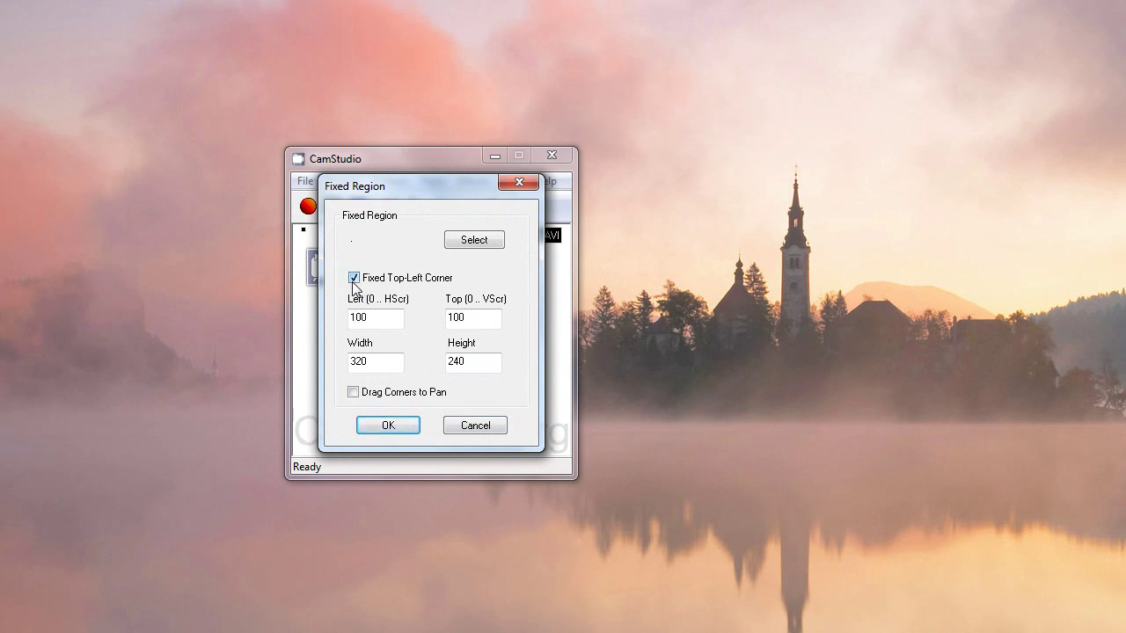
click(358, 323)
text(2)
click(455, 320)
- Set the fixed region's width to 1280 and height to 720 and accept the region settings
double_click(365, 368)
text(1280)
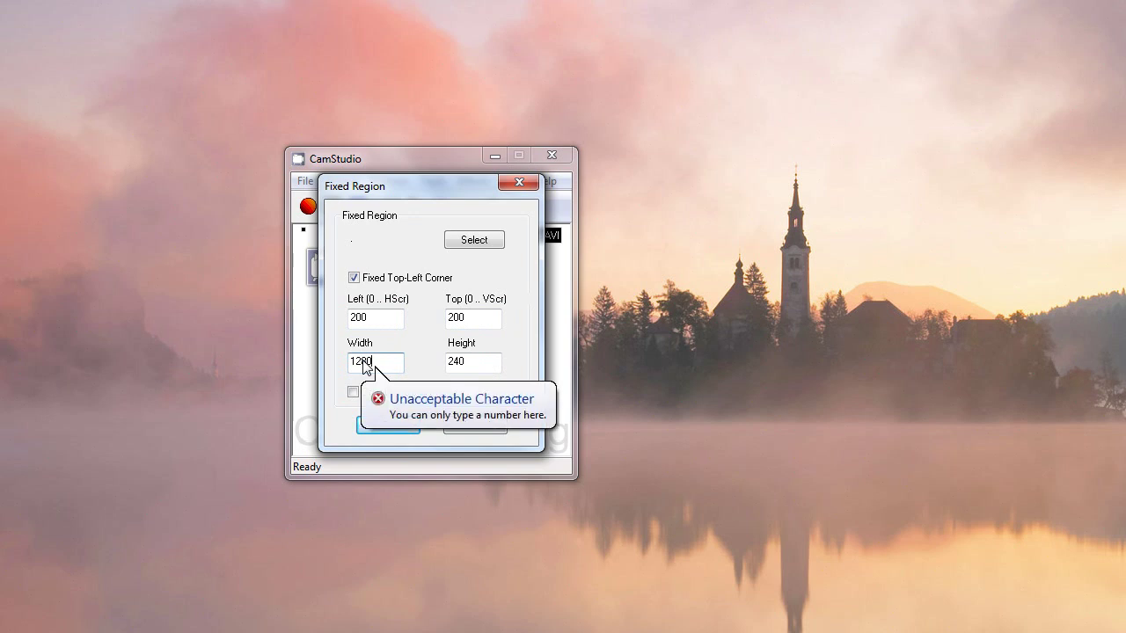
double_click(449, 373)
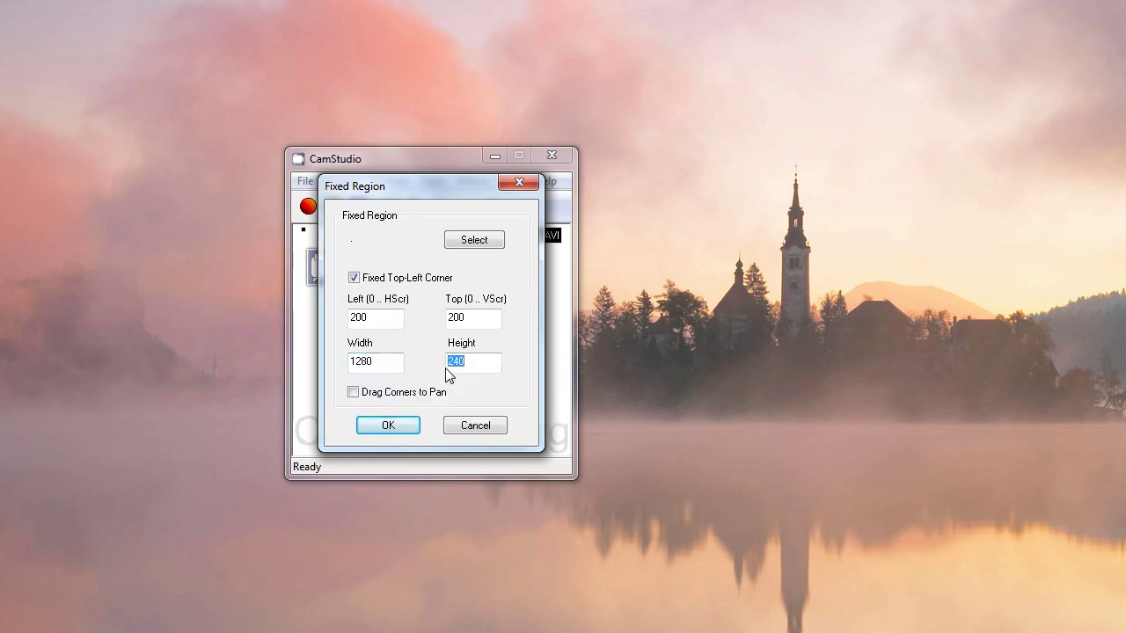
text(72)
double_click(380, 371)
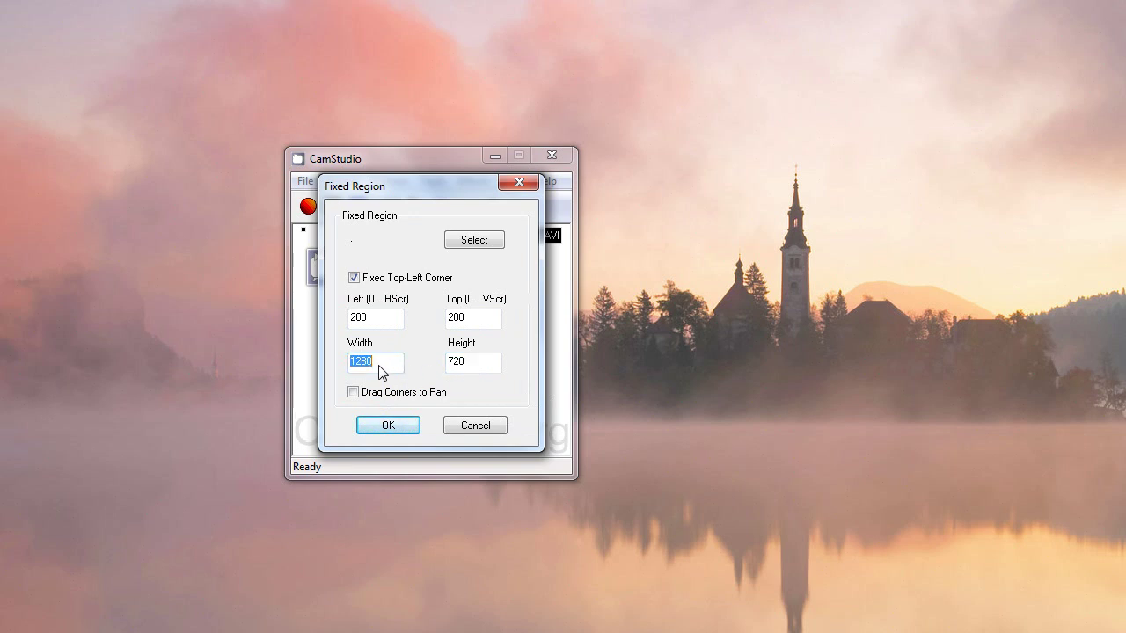
click(481, 373)
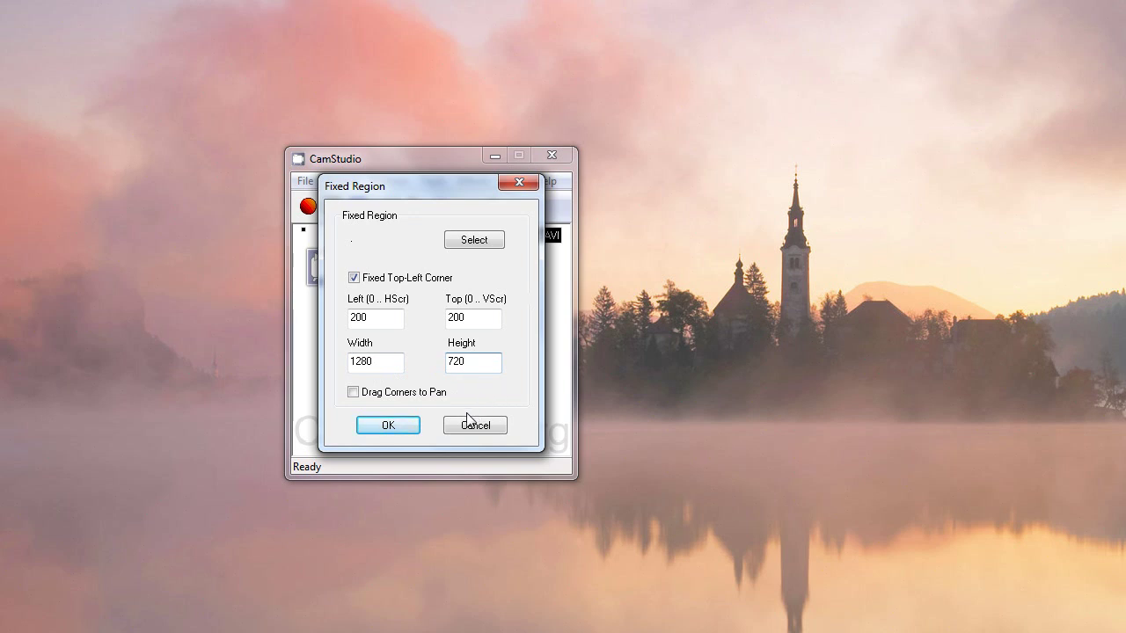
click(401, 429)
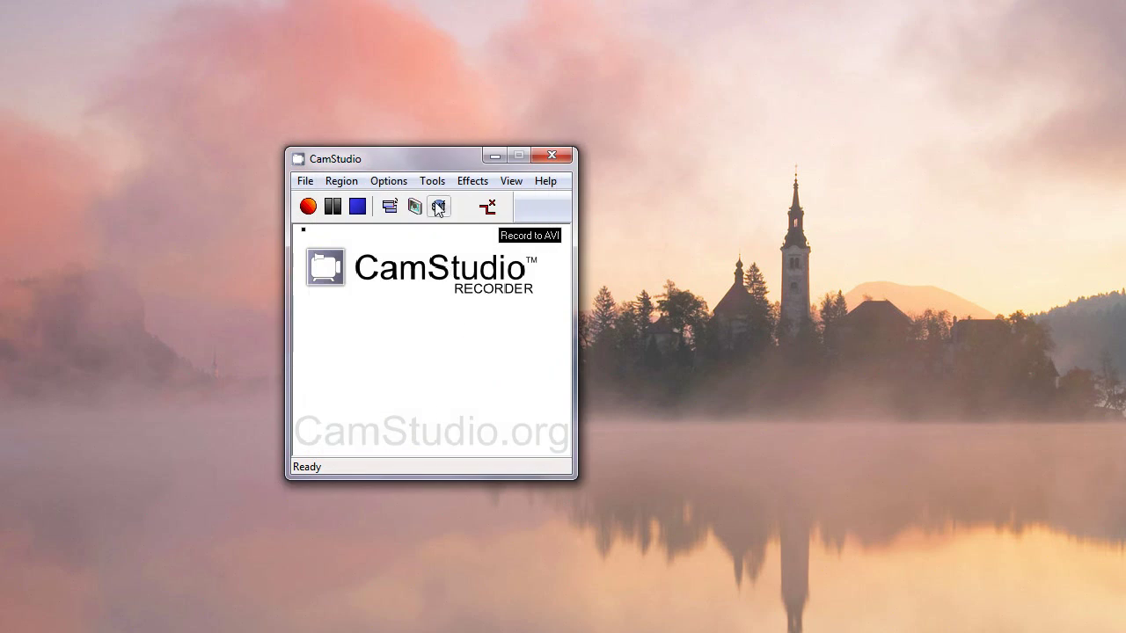
- Raise the maximum framerate in the video options to 25 frames/second, capturing every 40 milliseconds
click(431, 182)
mouse_move(389, 184)
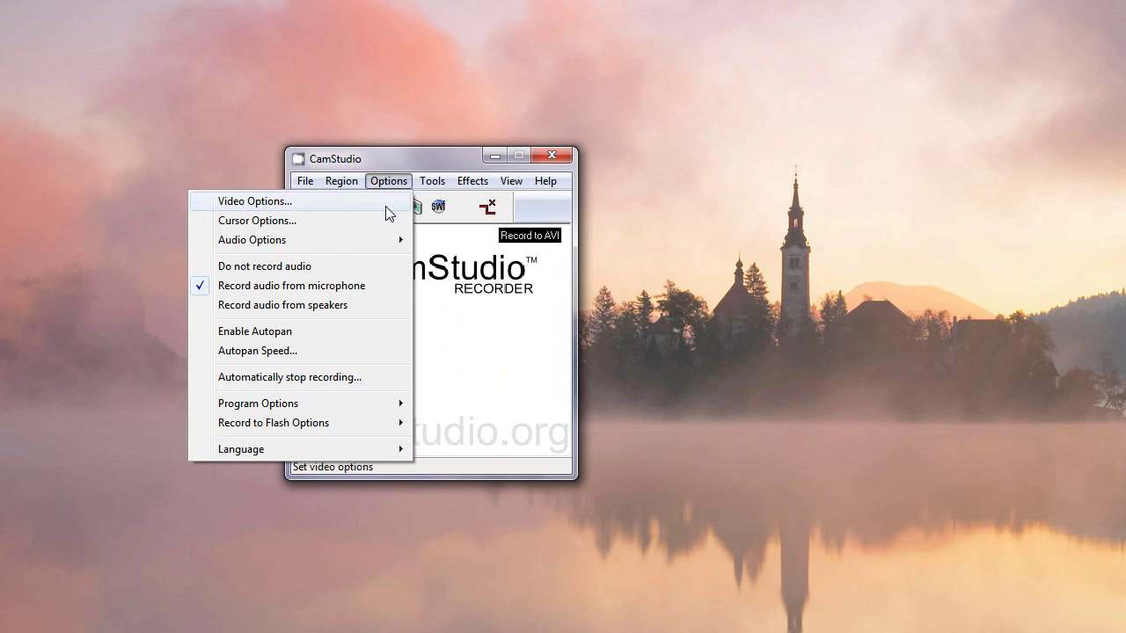
click(382, 204)
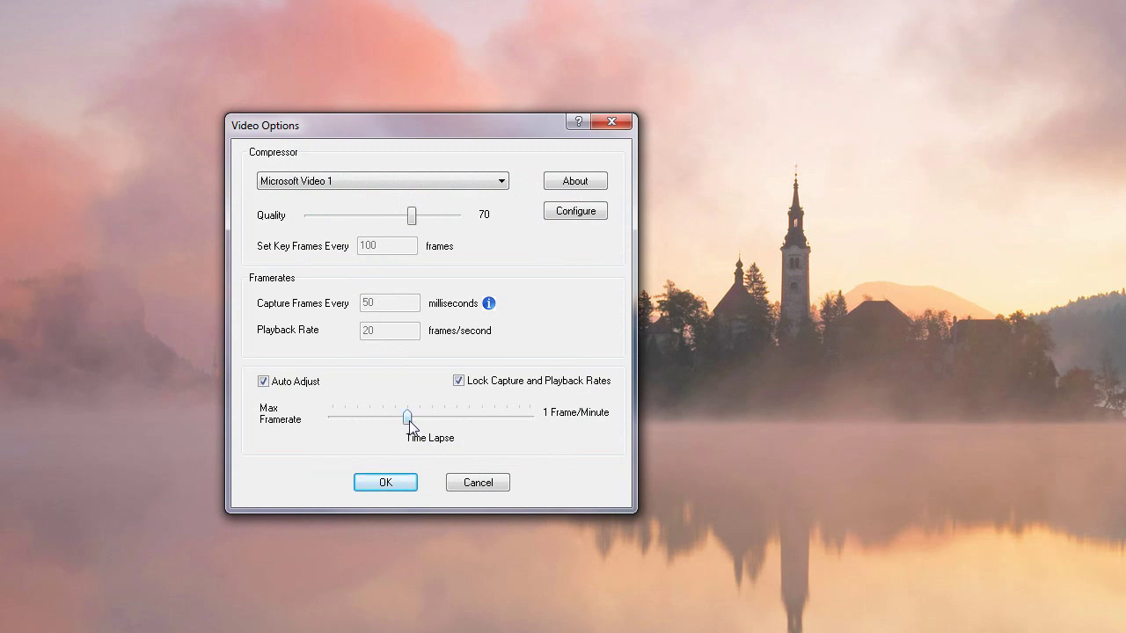
mouse_move(410, 421)
mouse_down()
mouse_move(454, 428)
mouse_move(423, 430)
mouse_up()
- Turn off Auto Adjust, set key frames to every 200 frames and turn Auto Adjust back on
click(263, 383)
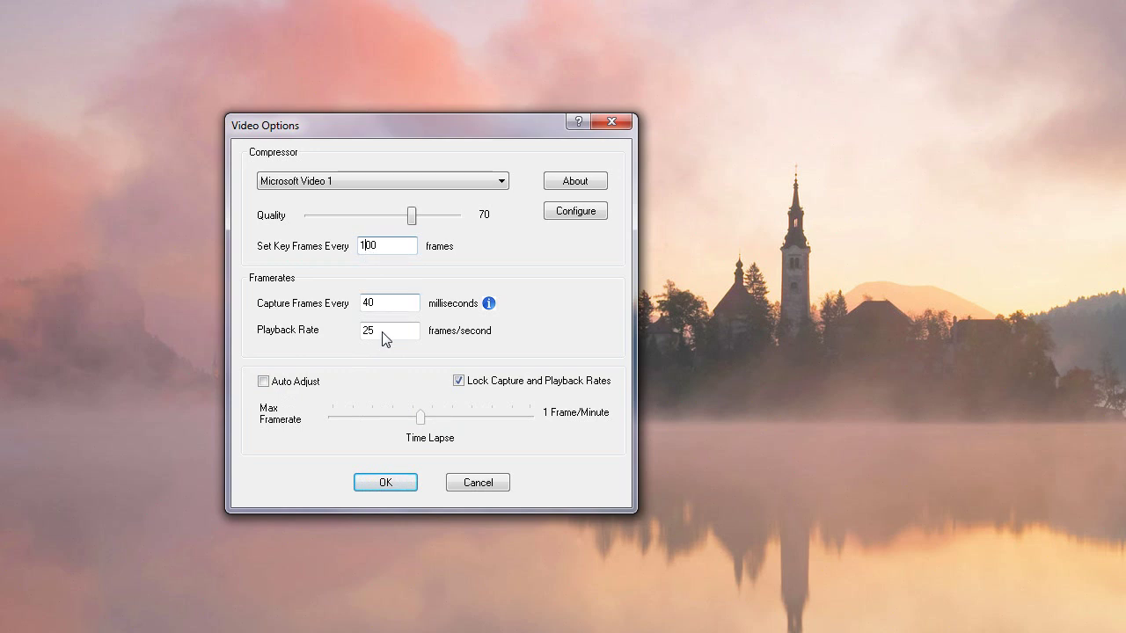
key(Delete)
text(2)
click(263, 382)
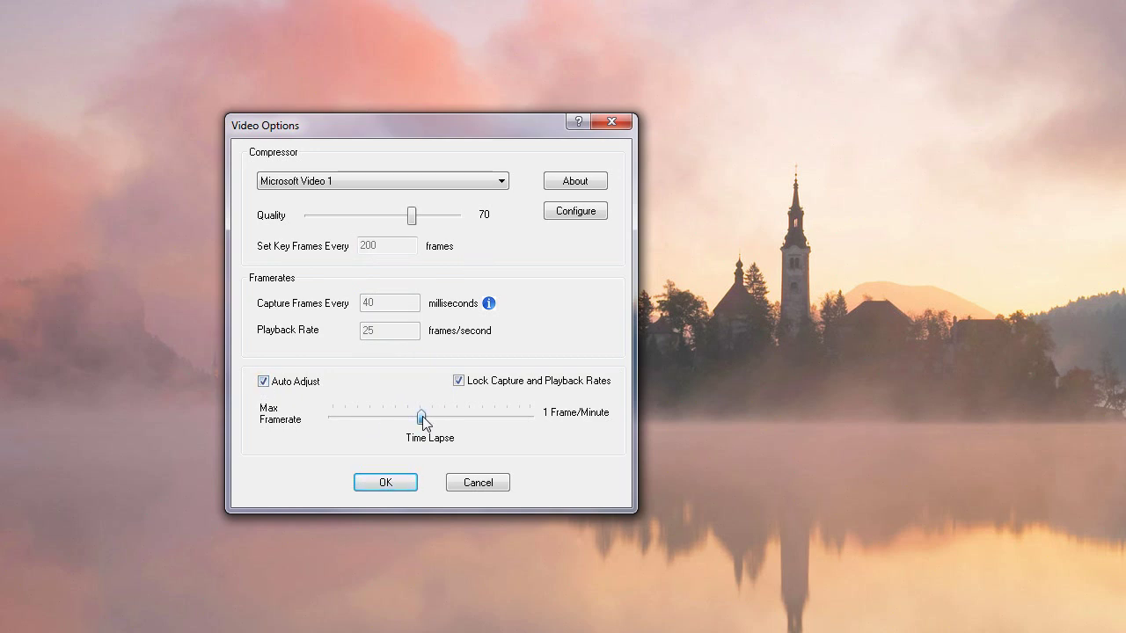
- Try shifting the maximum framerate down and back up, then cancel the video options
drag(423, 416, 400, 427)
drag(401, 418, 427, 418)
click(480, 483)
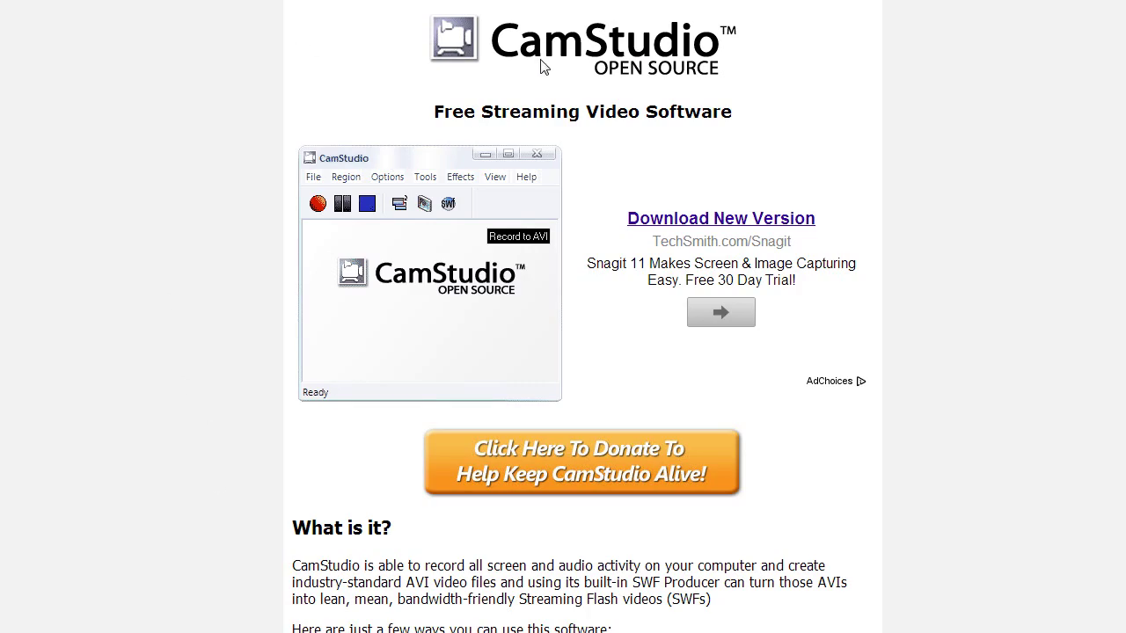
- Find the download links for CamStudio 2.7 and the Lossless Video Codec v1.5 on the CamStudio website
scroll(922, 289, down, 6)
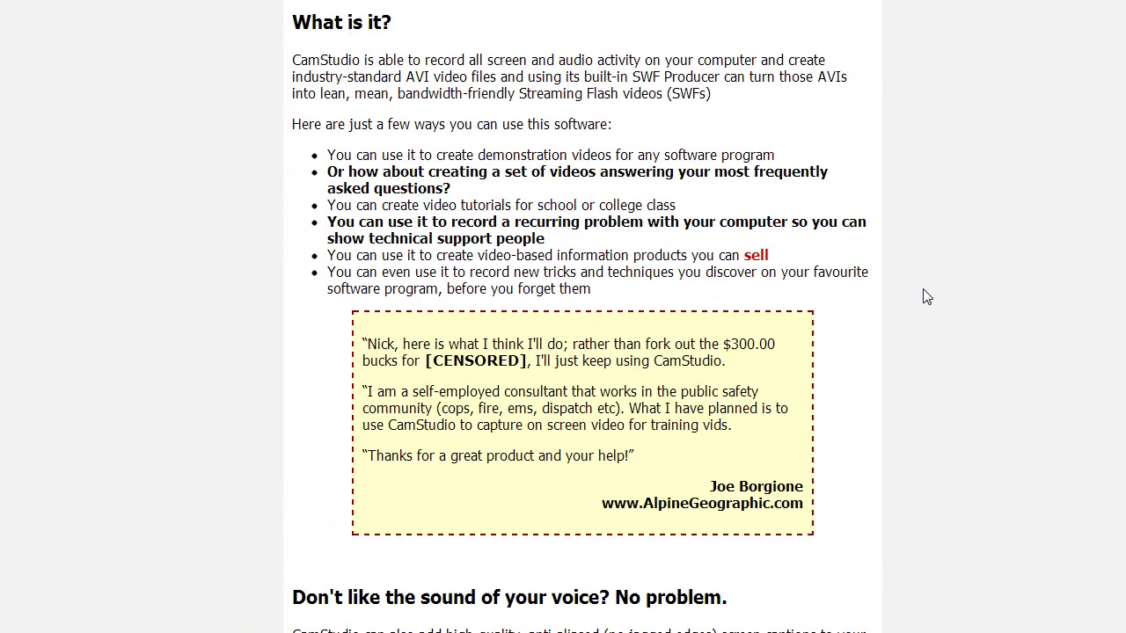
scroll(922, 296, down, 7)
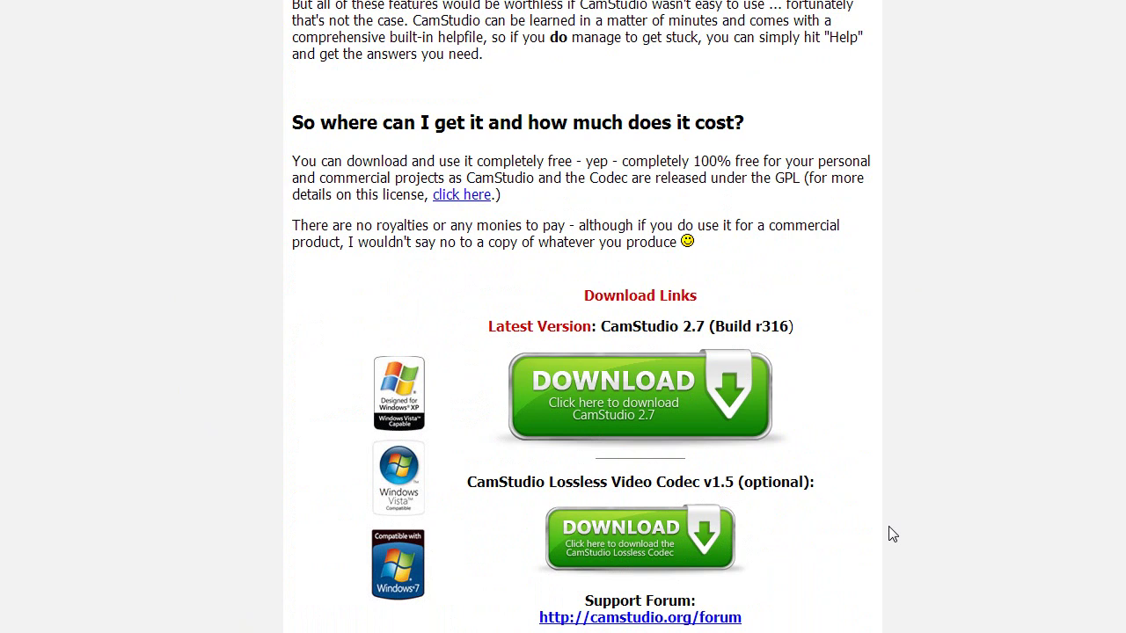
scroll(892, 534, up, 2)
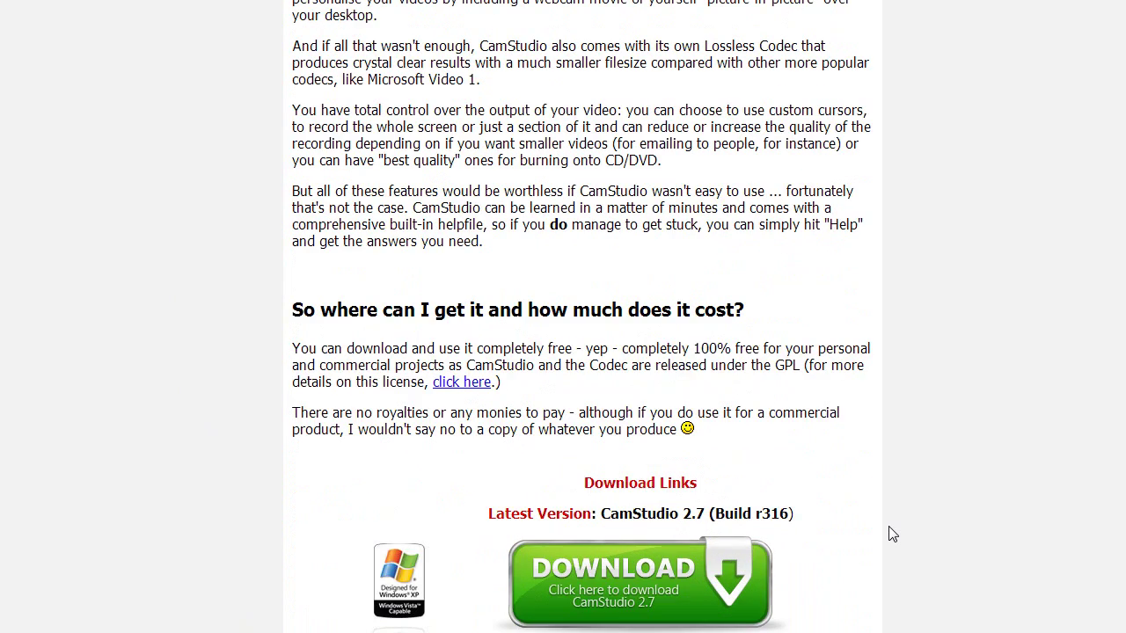
scroll(892, 533, down, 3)
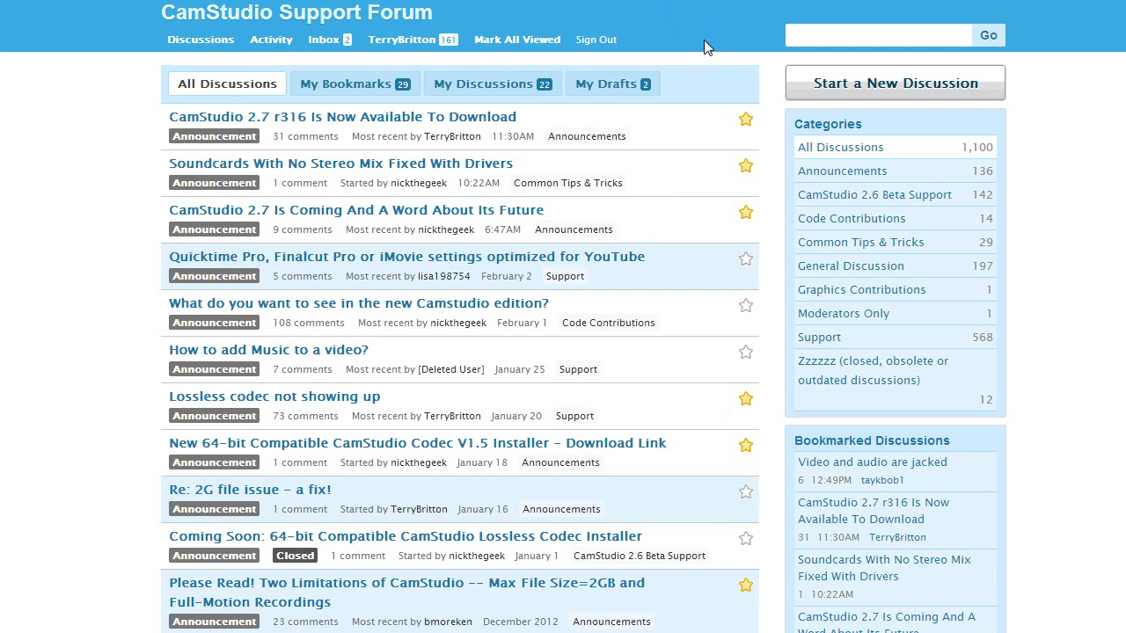
- Look through the pinned announcements and recent topics in the CamStudio Support Forum's list of all discussions
scroll(554, 275, down, 5)
scroll(554, 275, down, 5)
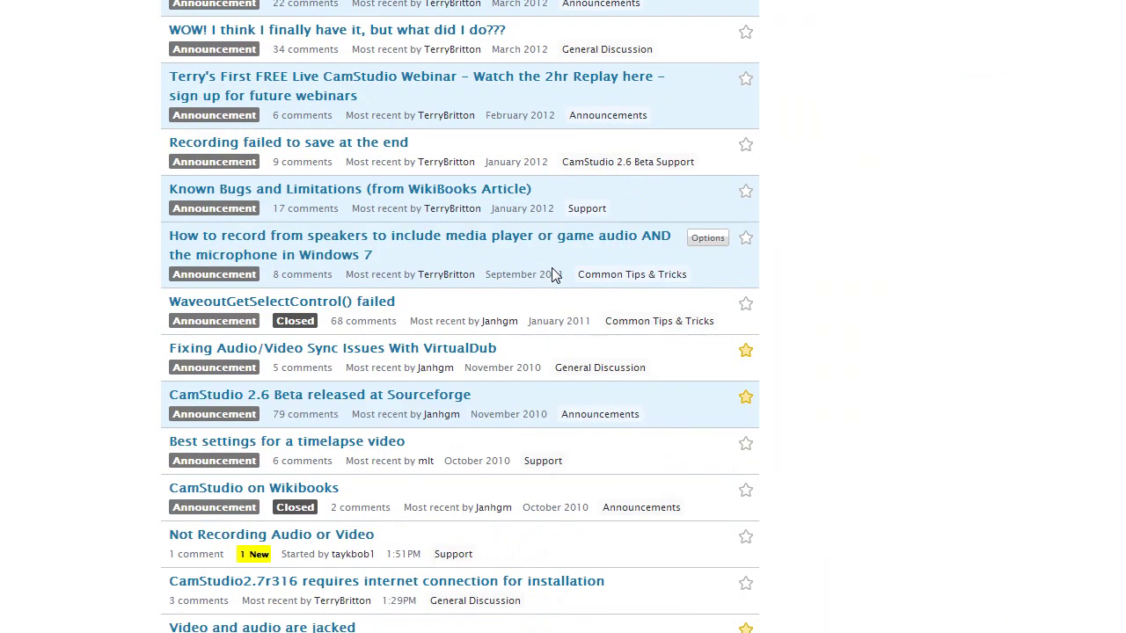
scroll(554, 275, up, 8)
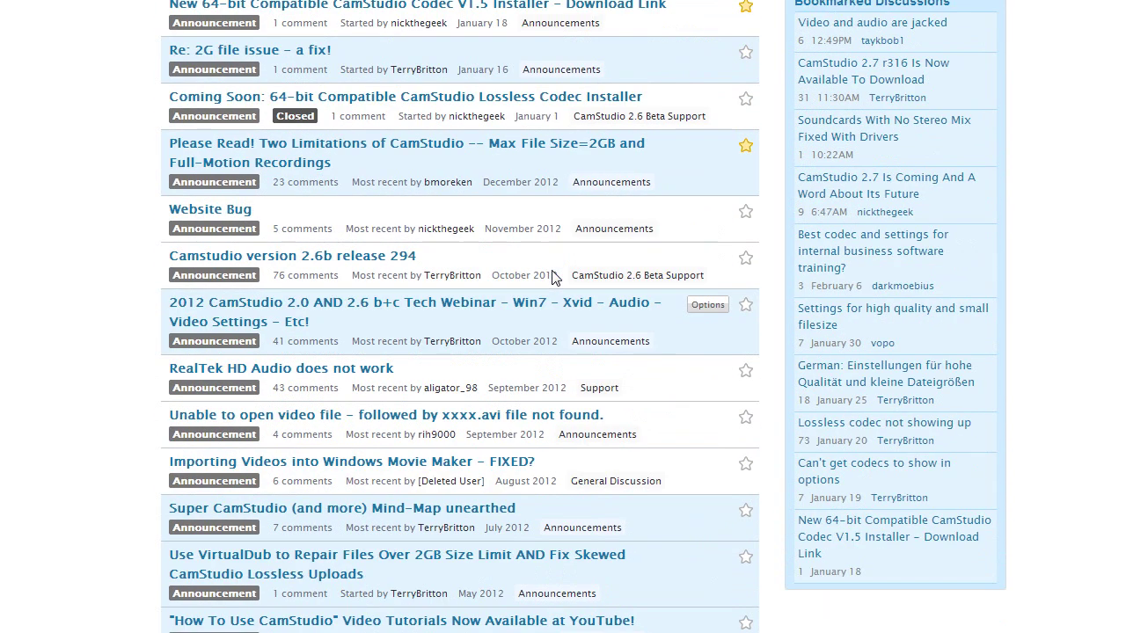
scroll(554, 275, up, 3)
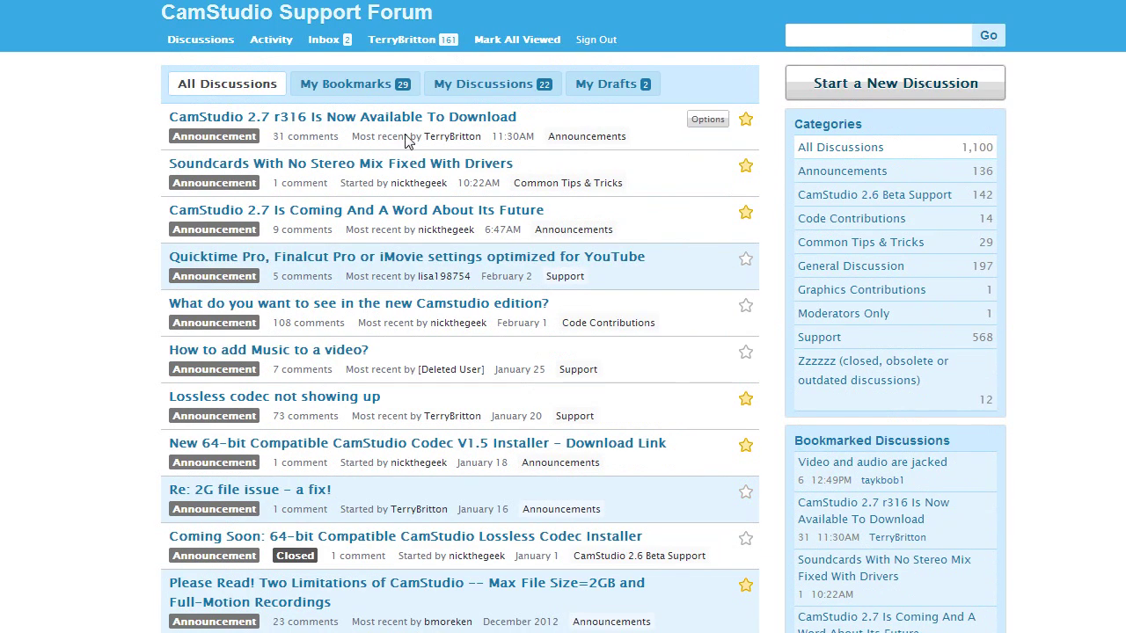
scroll(290, 310, down, 2)
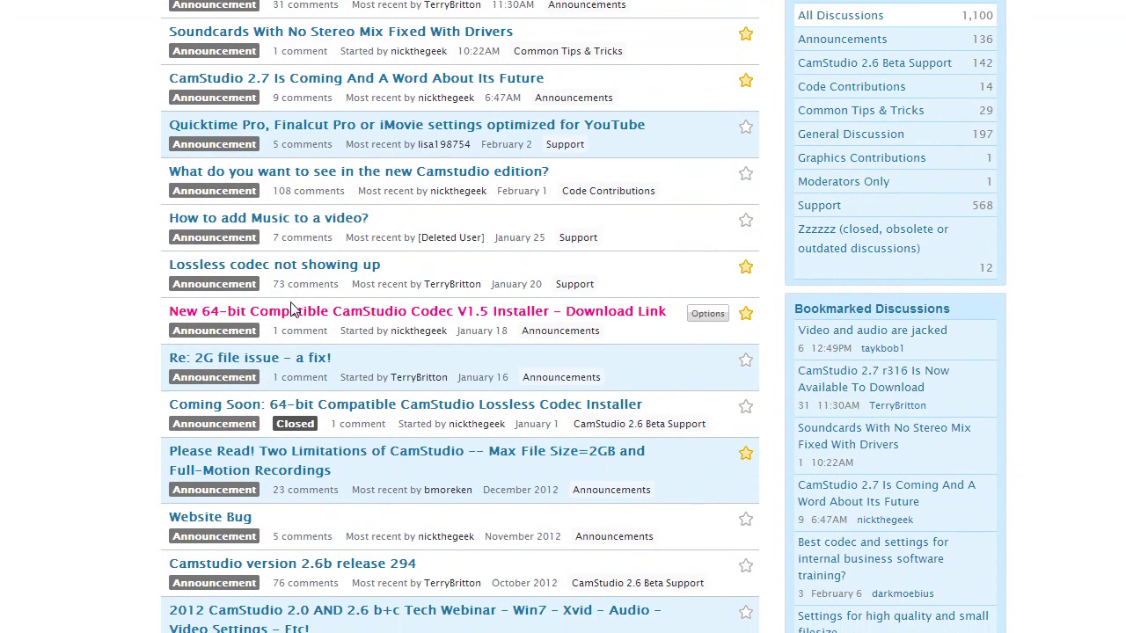
scroll(290, 310, down, 9)
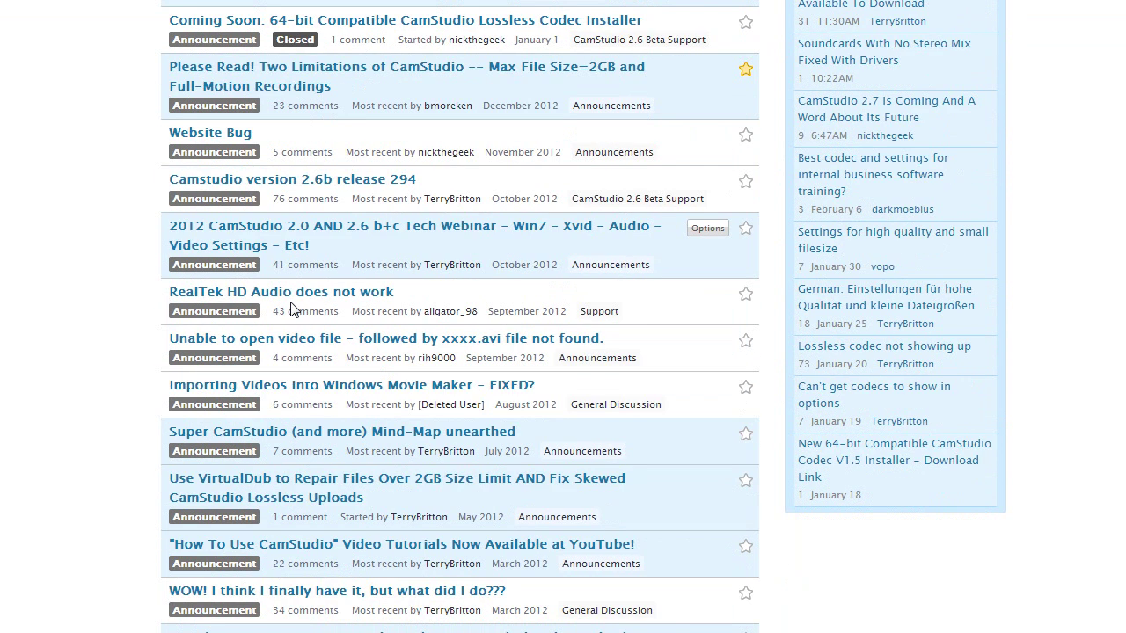
scroll(293, 309, down, 2)
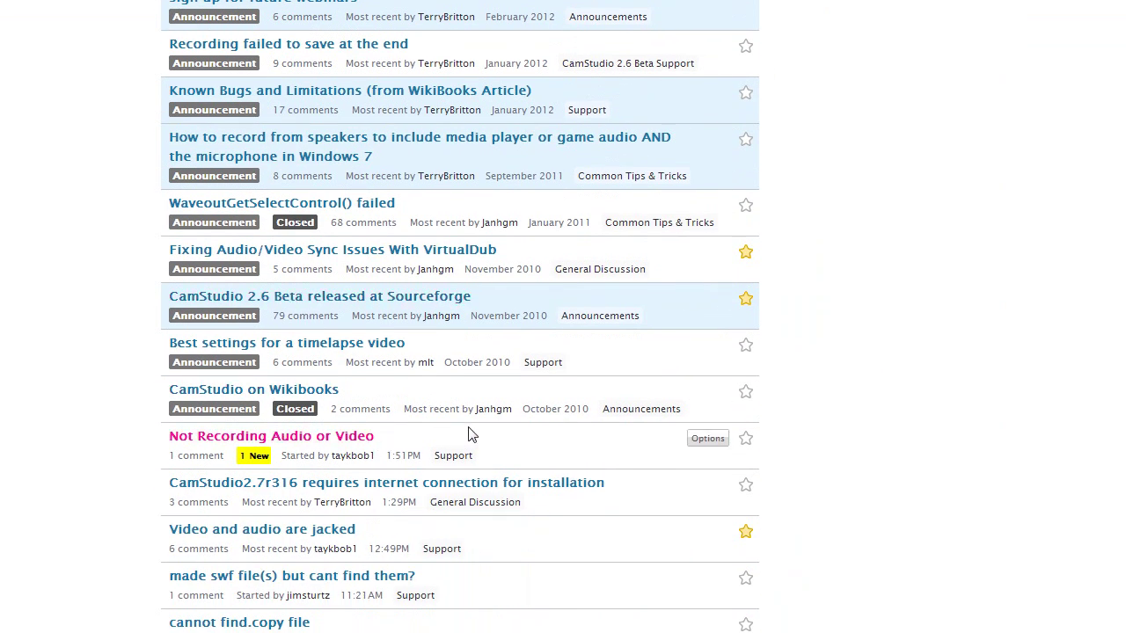
scroll(468, 434, up, 11)
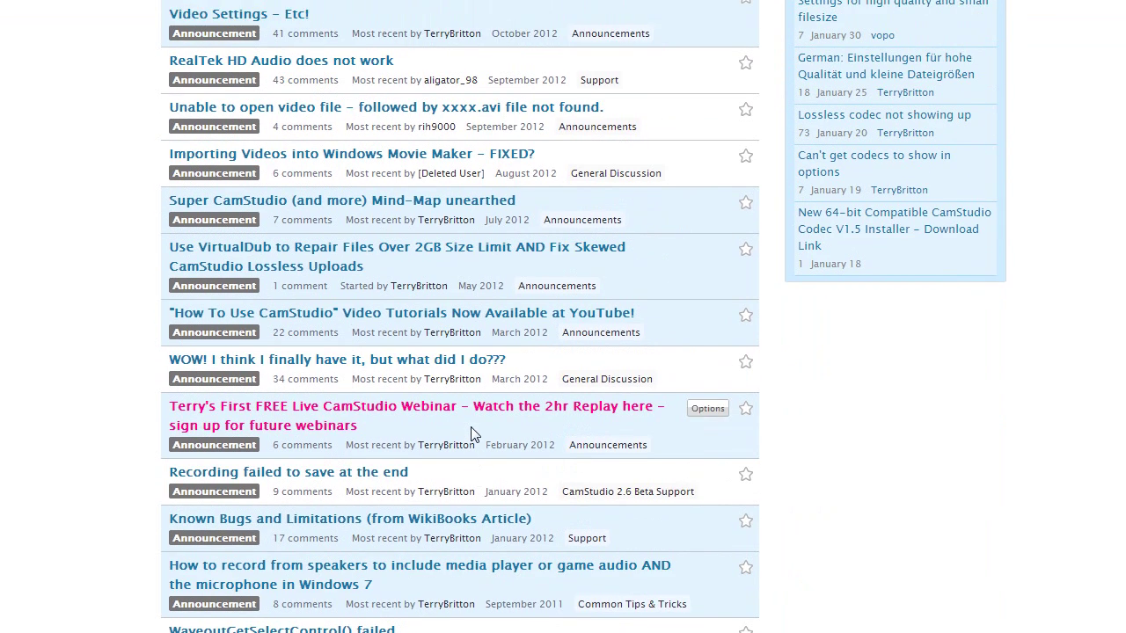